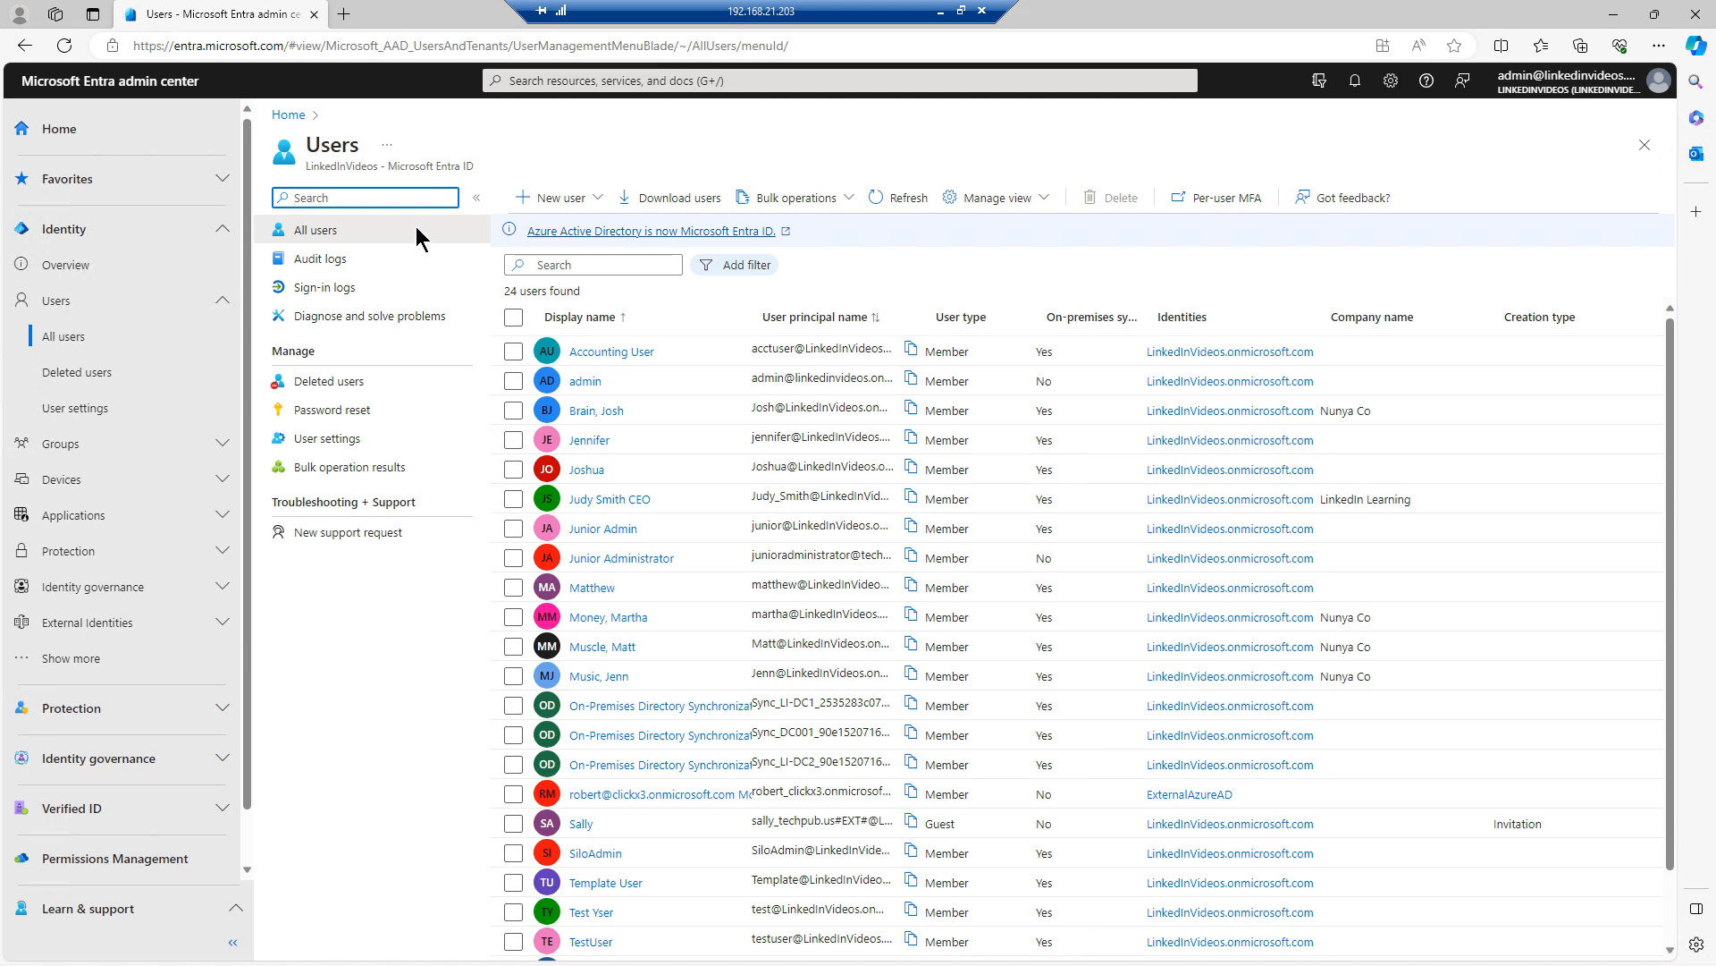
# Open a new blank browser tab beside the Entra admin center Users page
pyautogui.click(346, 14)
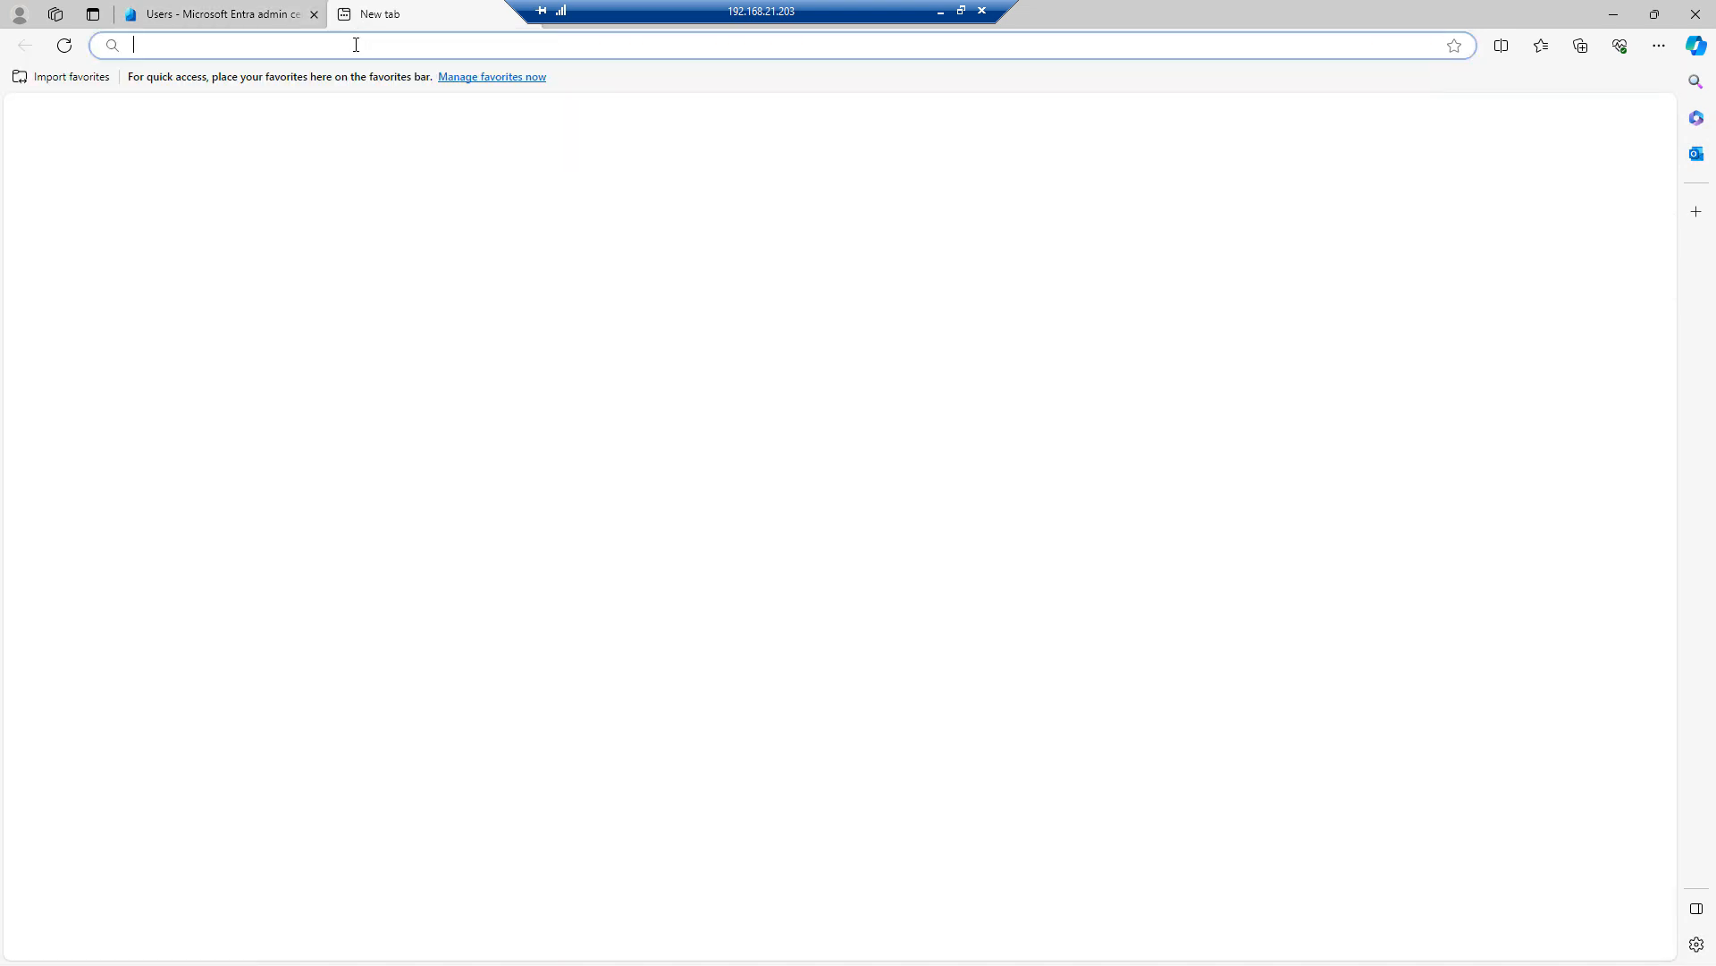
# Load admin.microsoft.com and go to Settings > Domains through Show all
pyautogui.write('admin.microsoft.com')
pyautogui.press('Return')
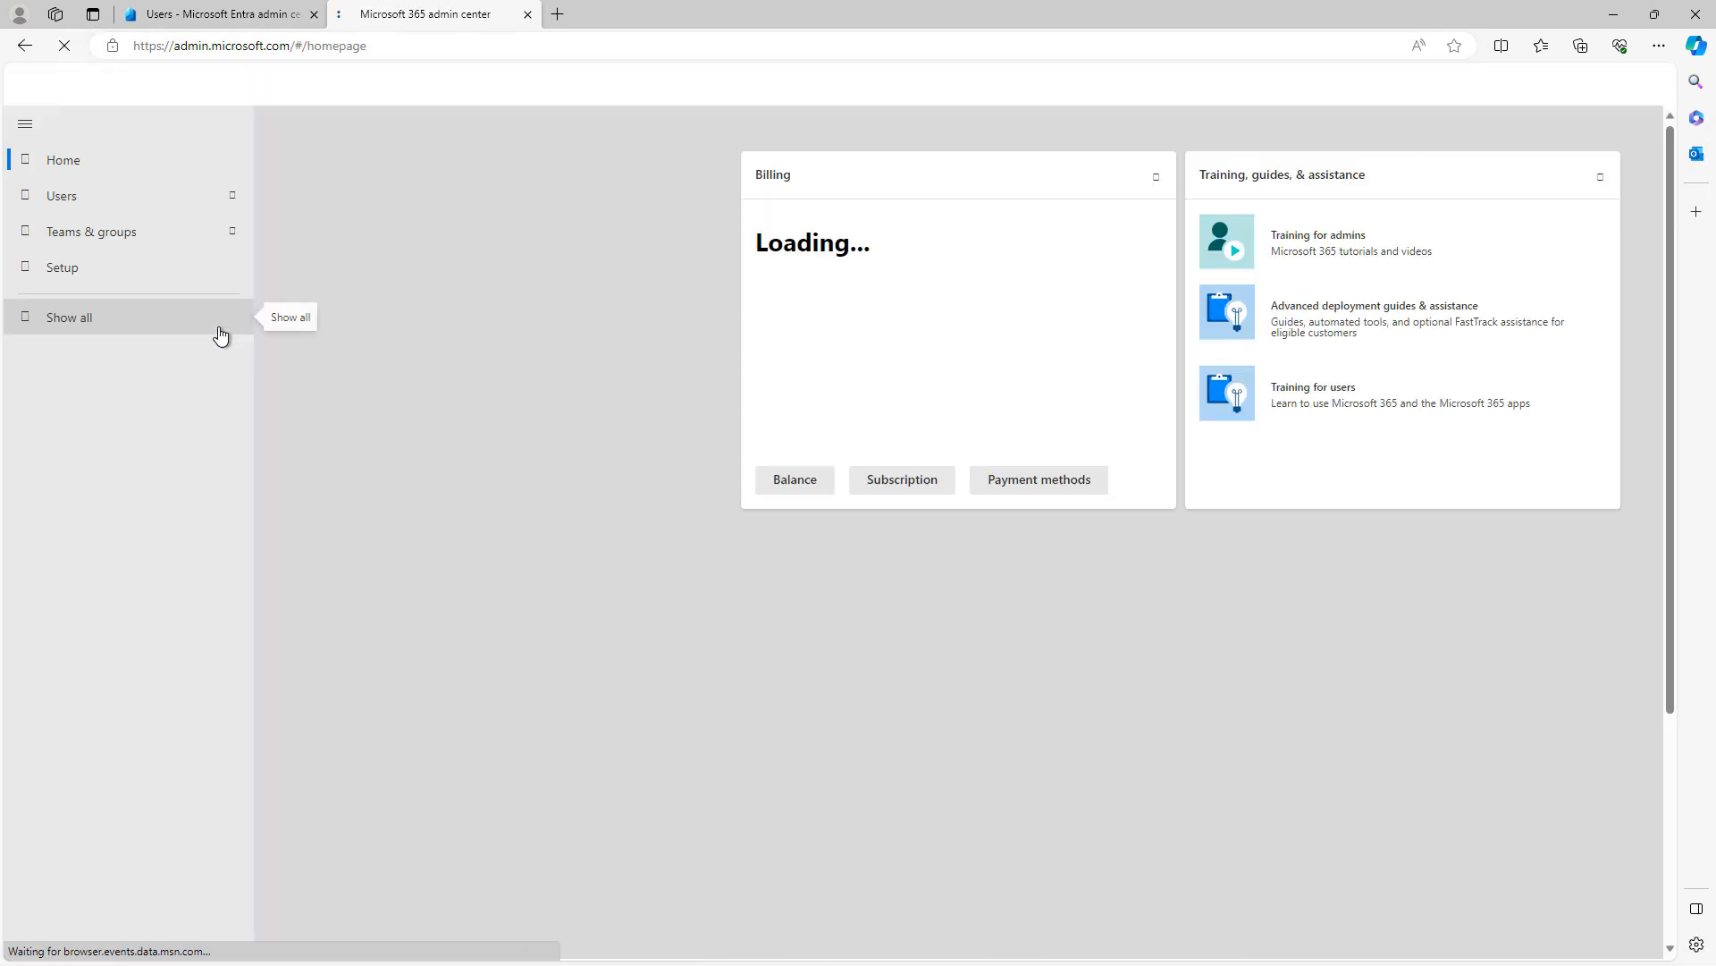
pyautogui.click(147, 337)
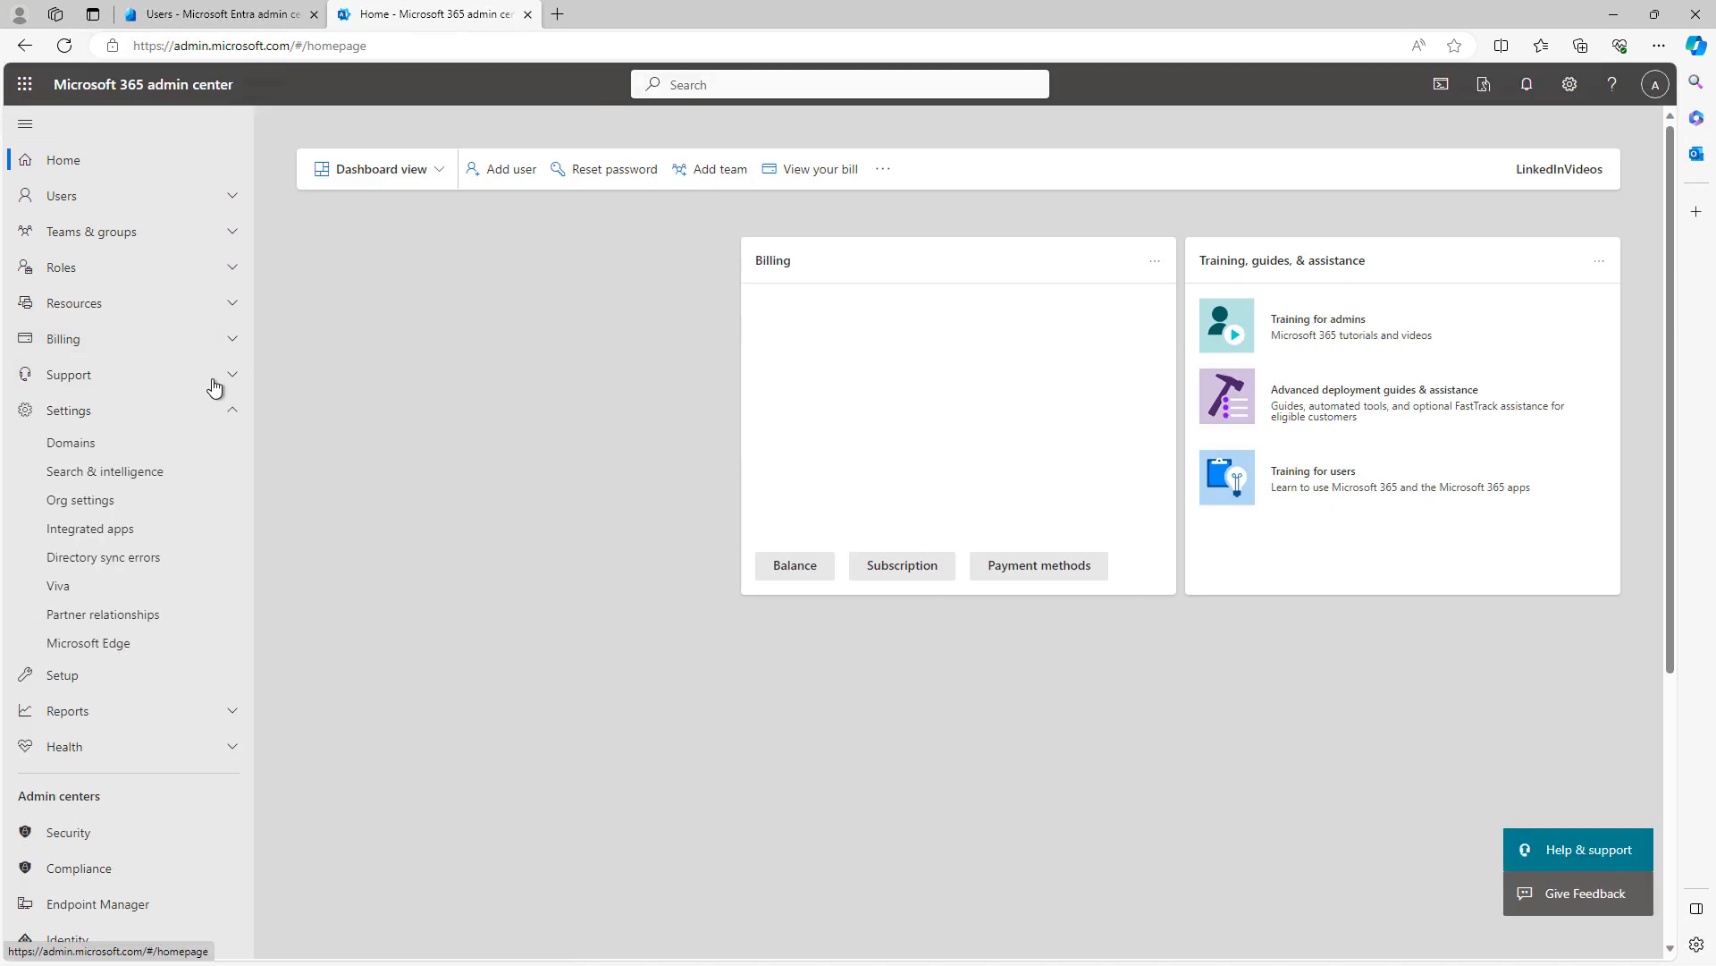
pyautogui.click(71, 442)
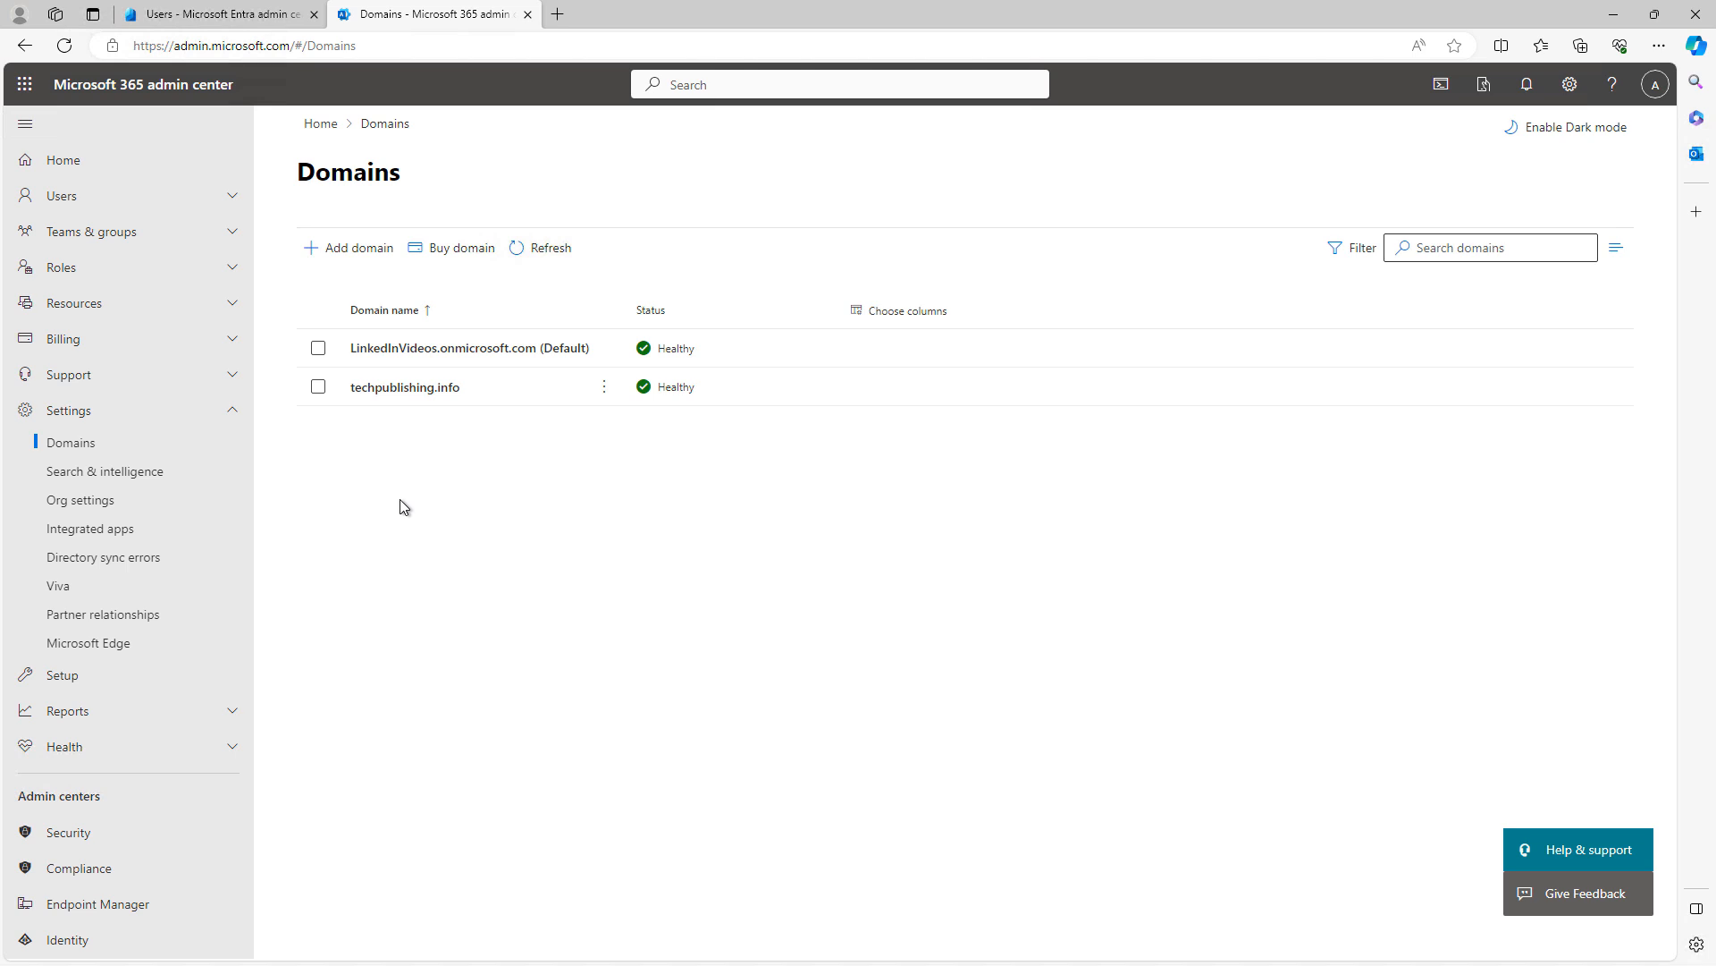
# Add zoombombers.com as a new domain and continue to its verification step
pyautogui.click(340, 249)
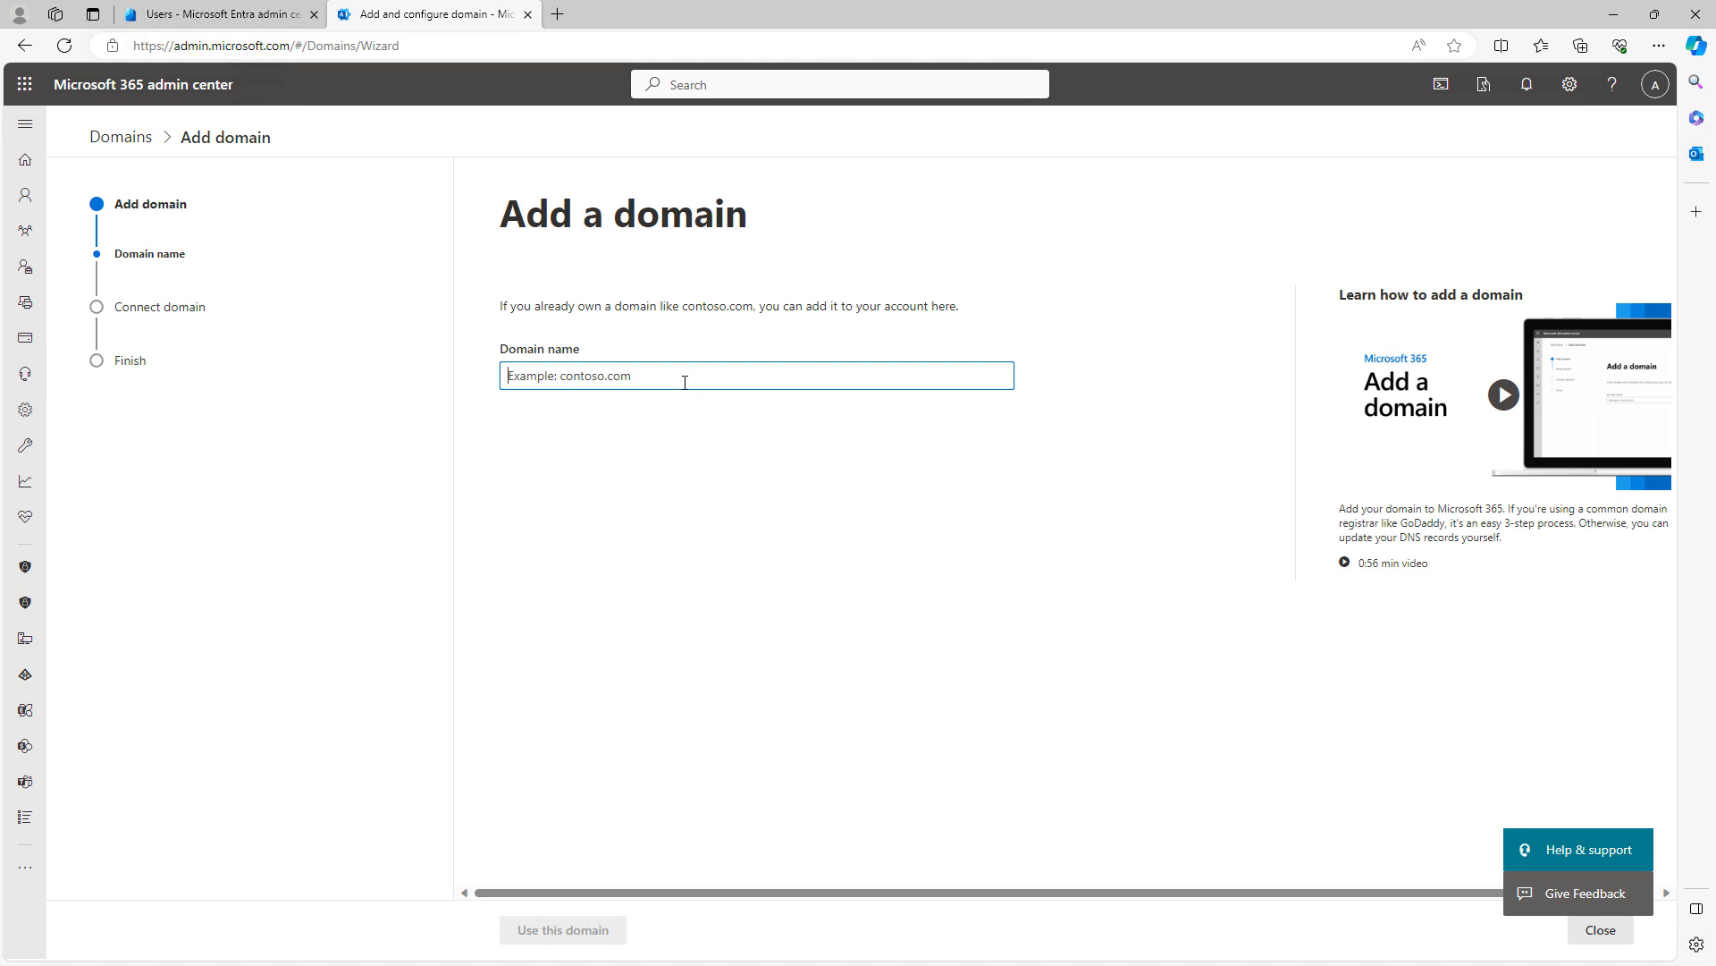
pyautogui.write('z')
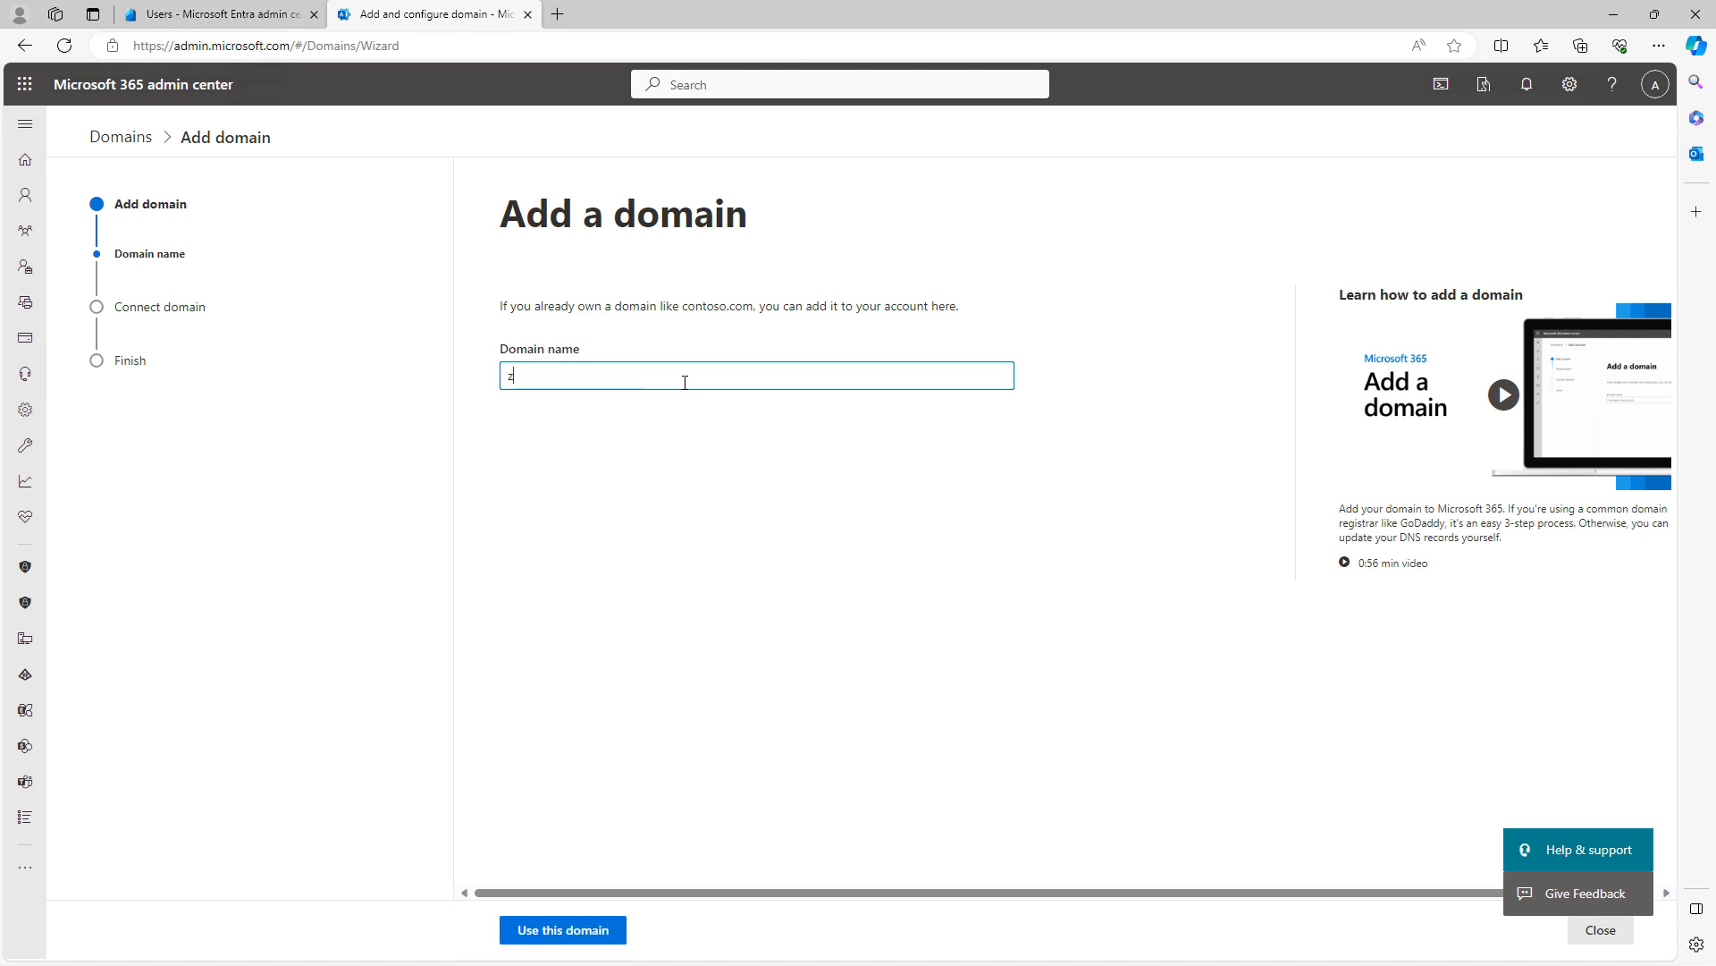
pyautogui.write('oombombers.com')
pyautogui.click(563, 929)
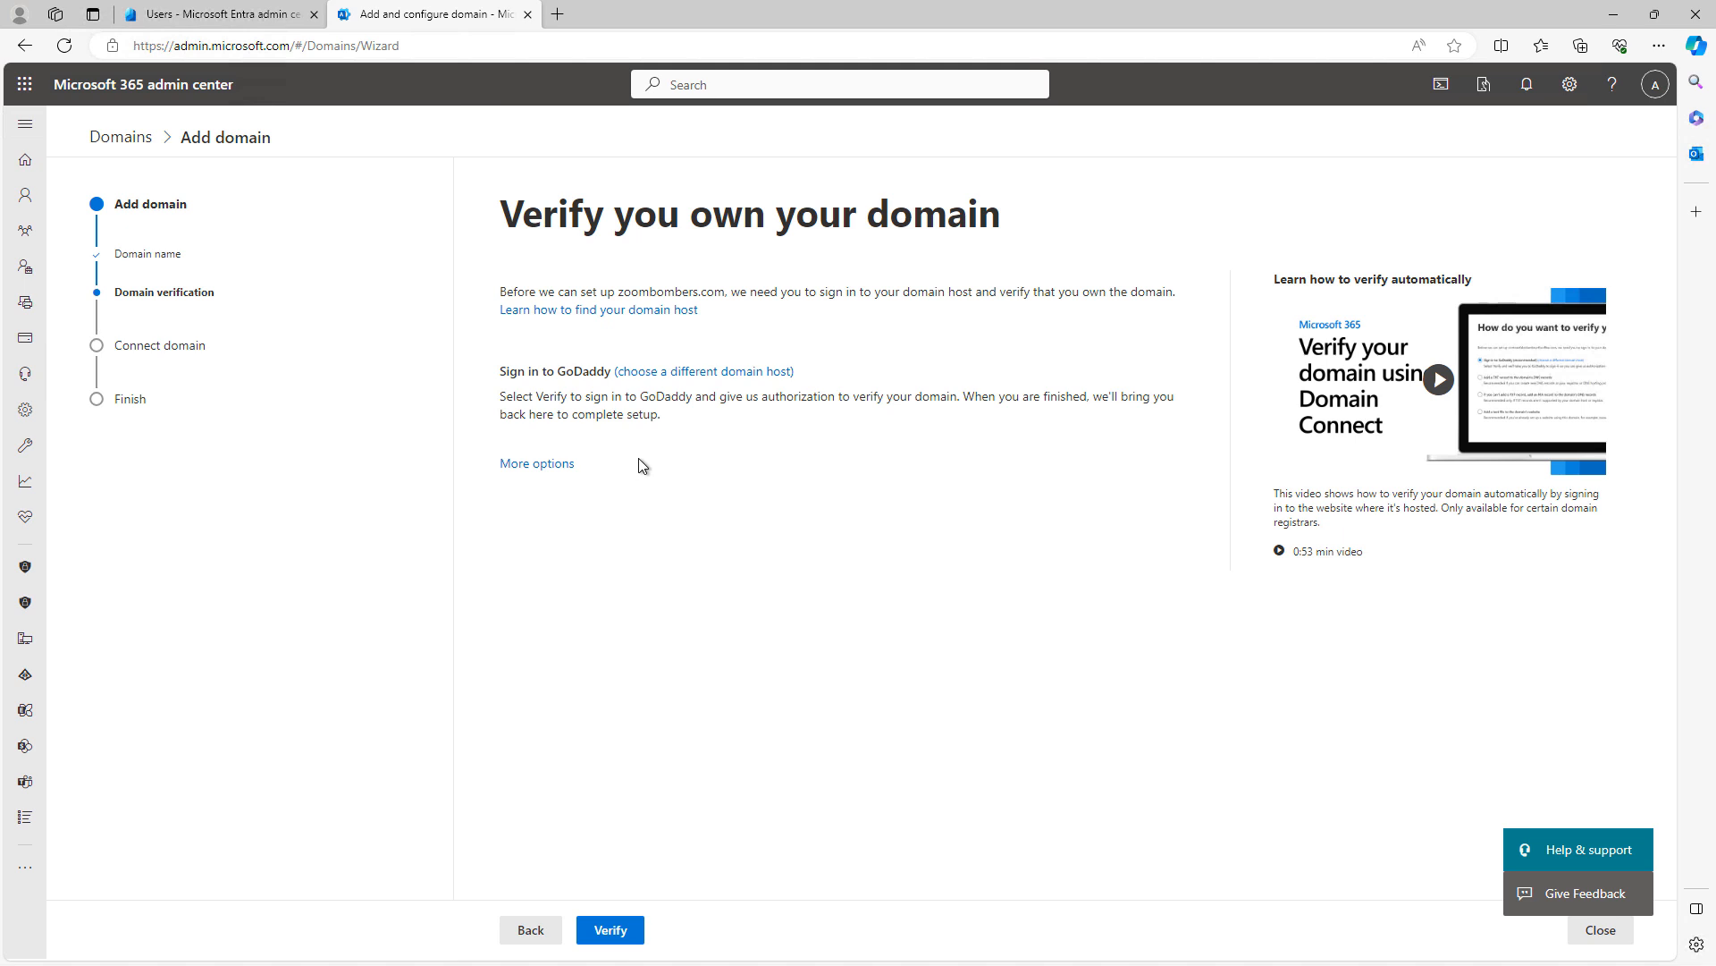
# Keep GoDaddy as the domain host for zoombombers.com and start ownership verification
pyautogui.click(704, 380)
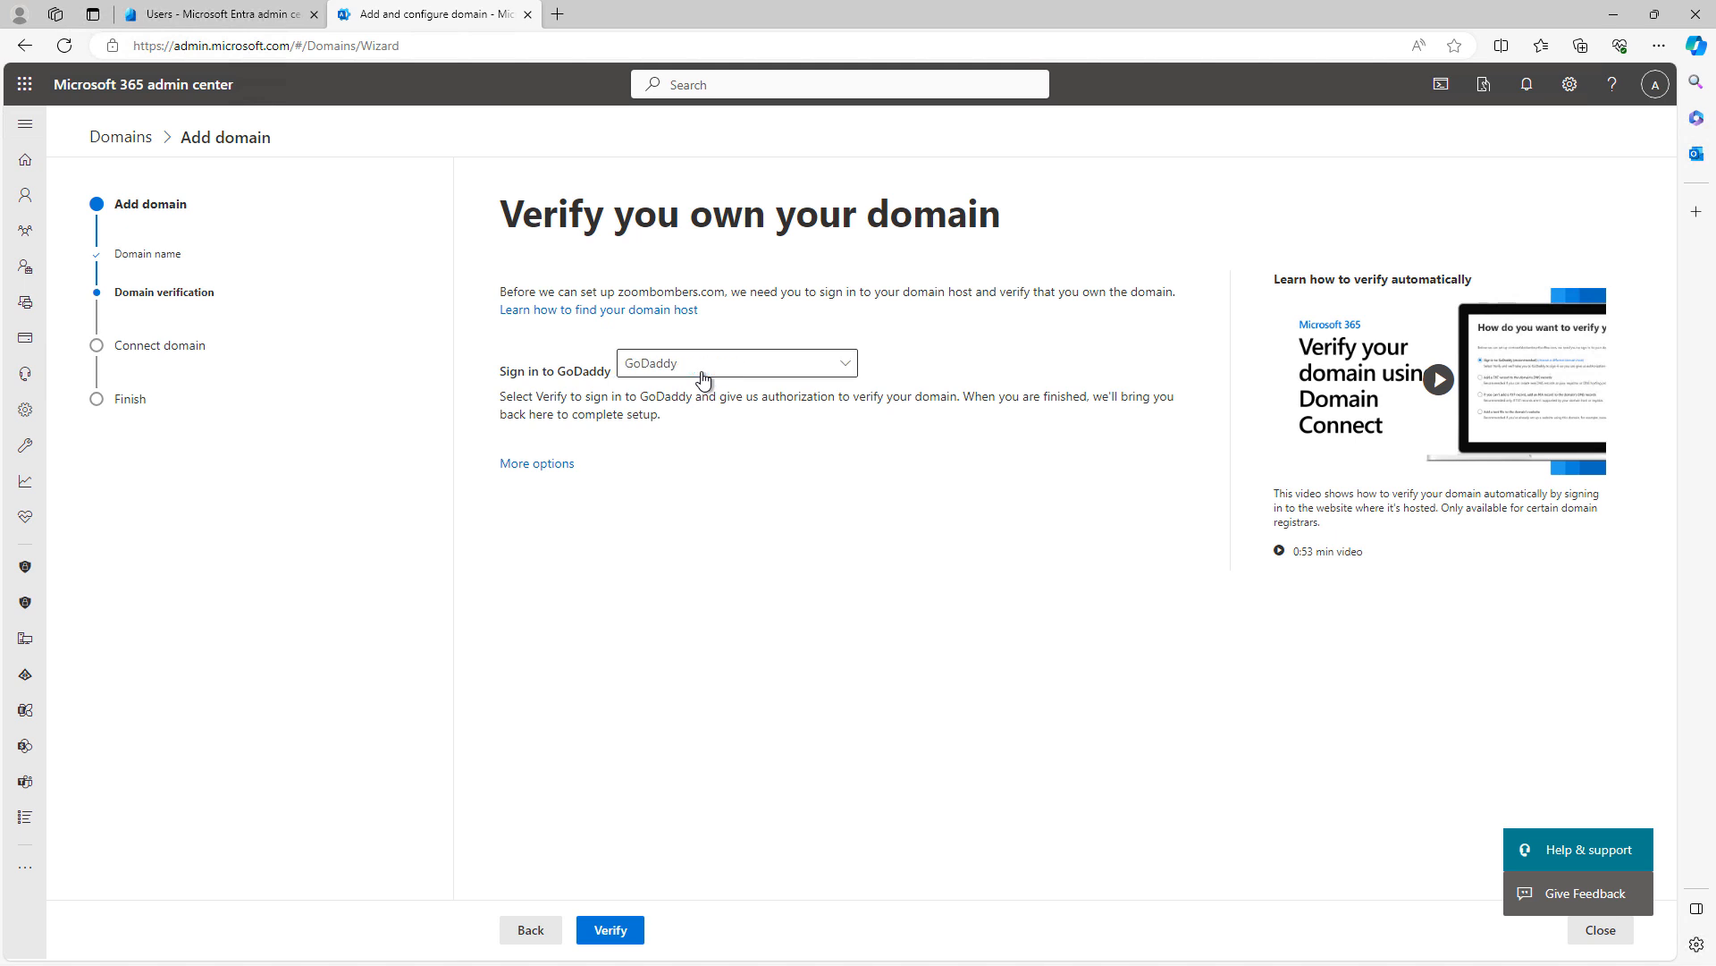
pyautogui.click(851, 369)
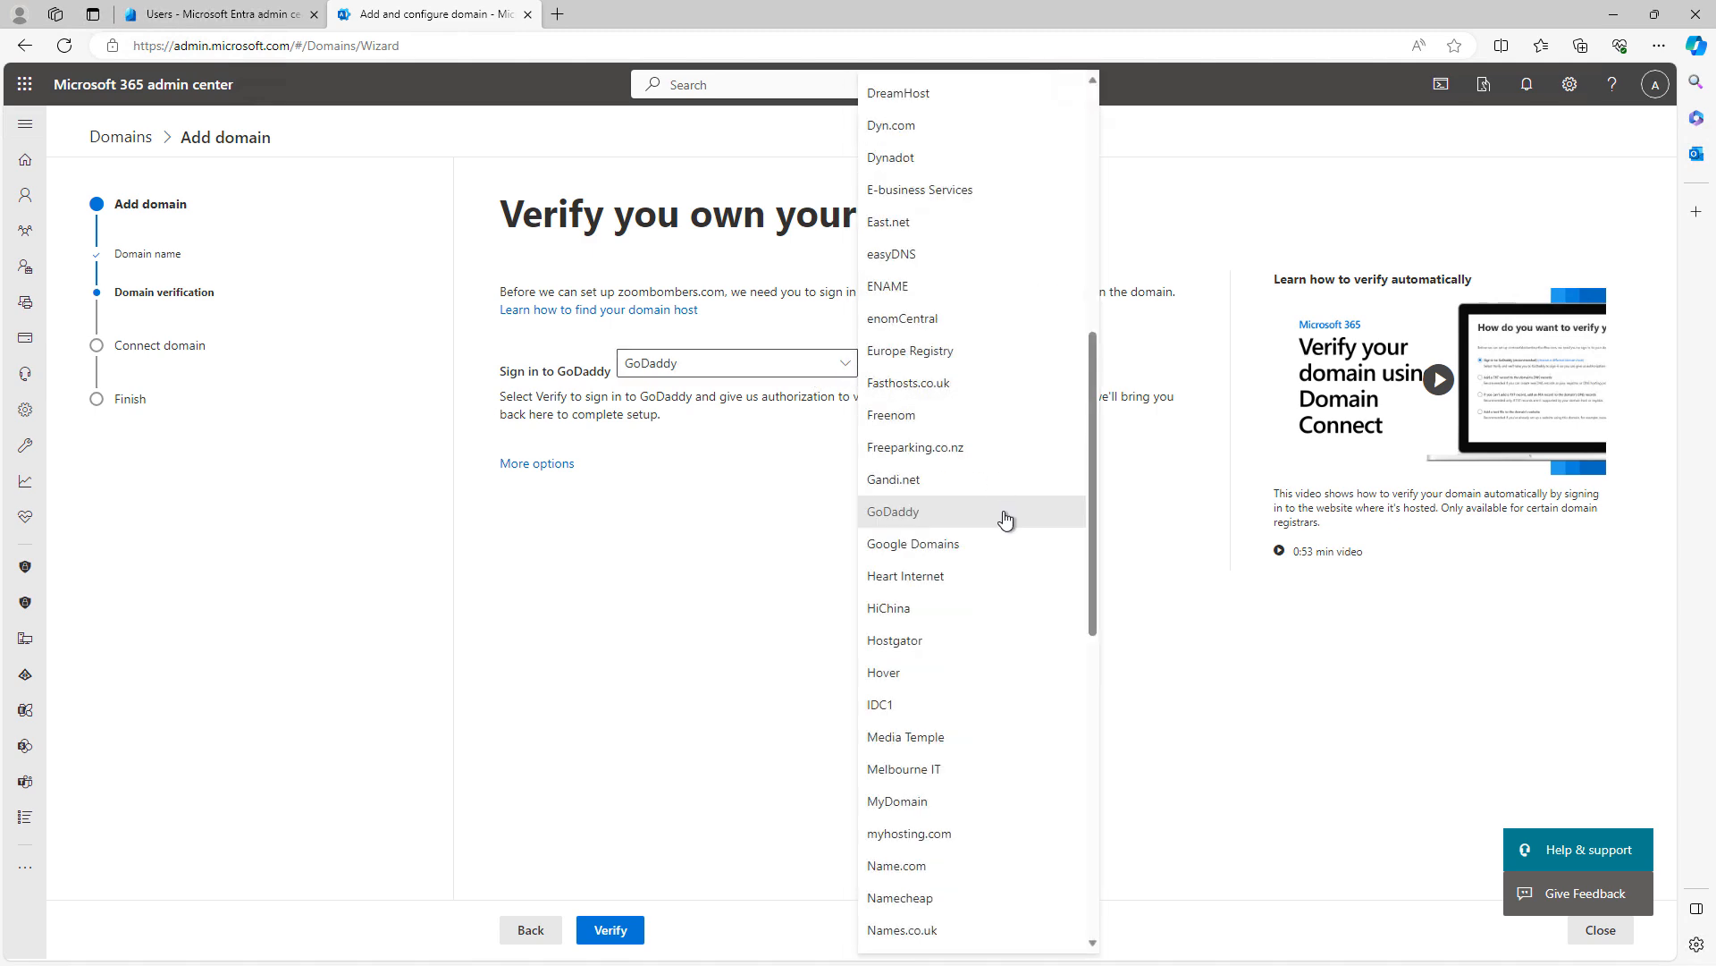
pyautogui.scroll(5, 1006, 521)
pyautogui.scroll(-10, 1006, 521)
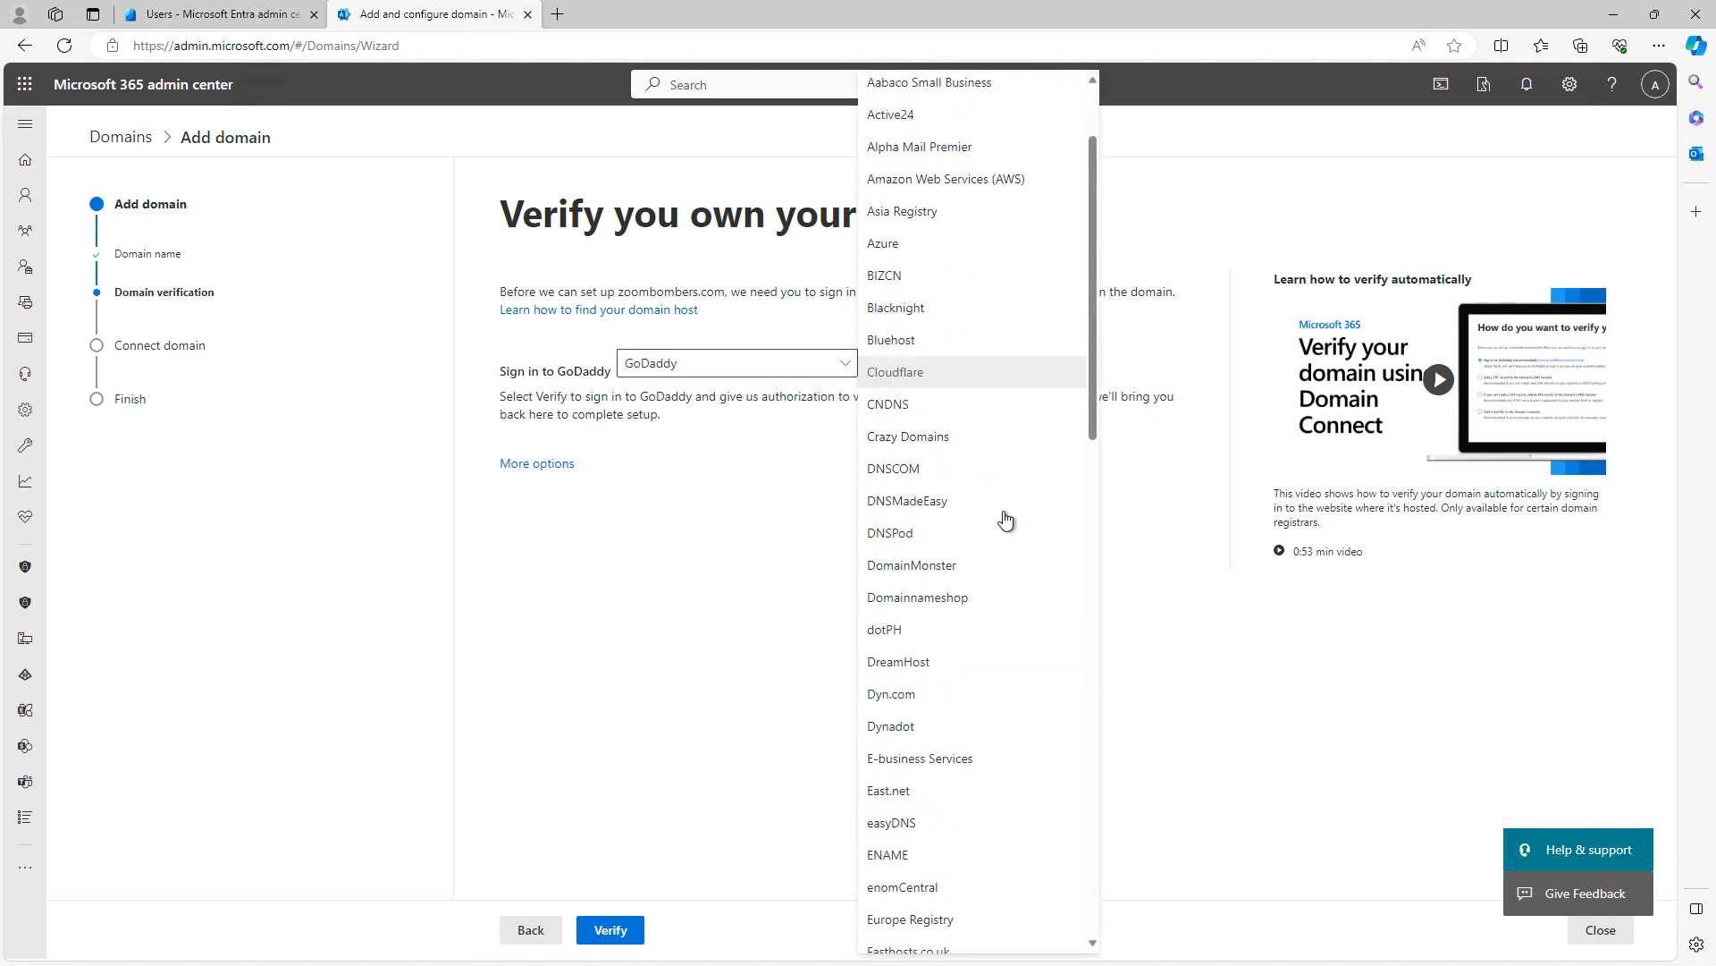
pyautogui.scroll(-5, 1006, 520)
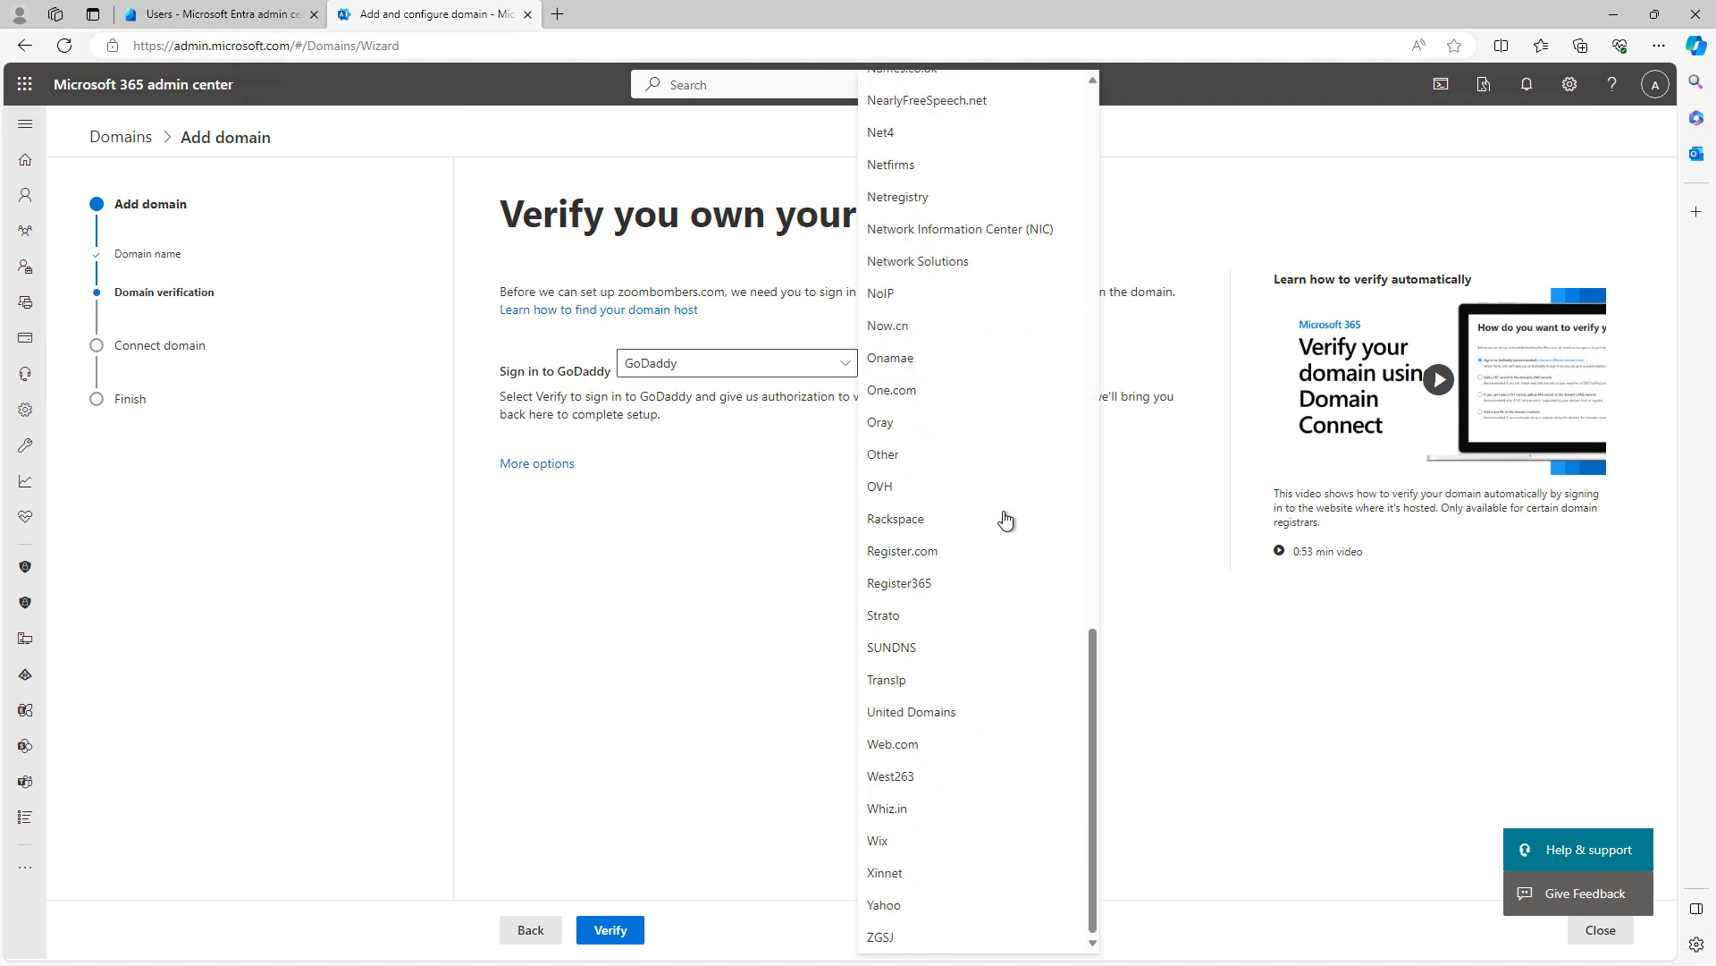
pyautogui.scroll(1, 1006, 520)
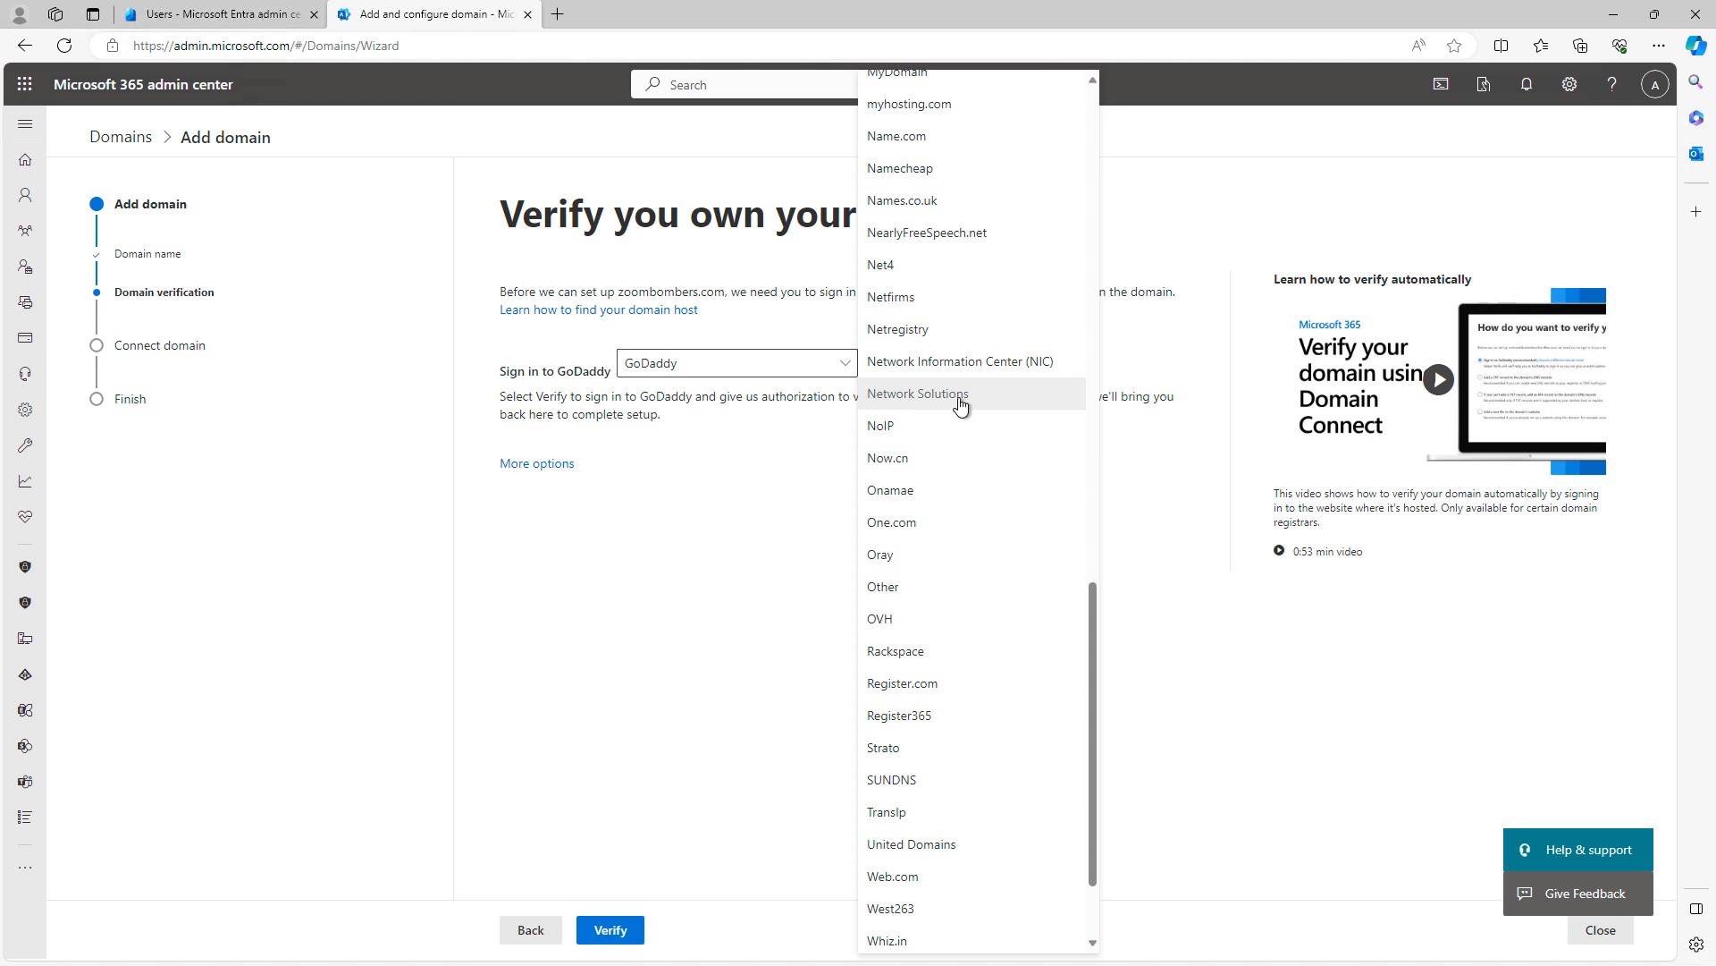
pyautogui.click(669, 534)
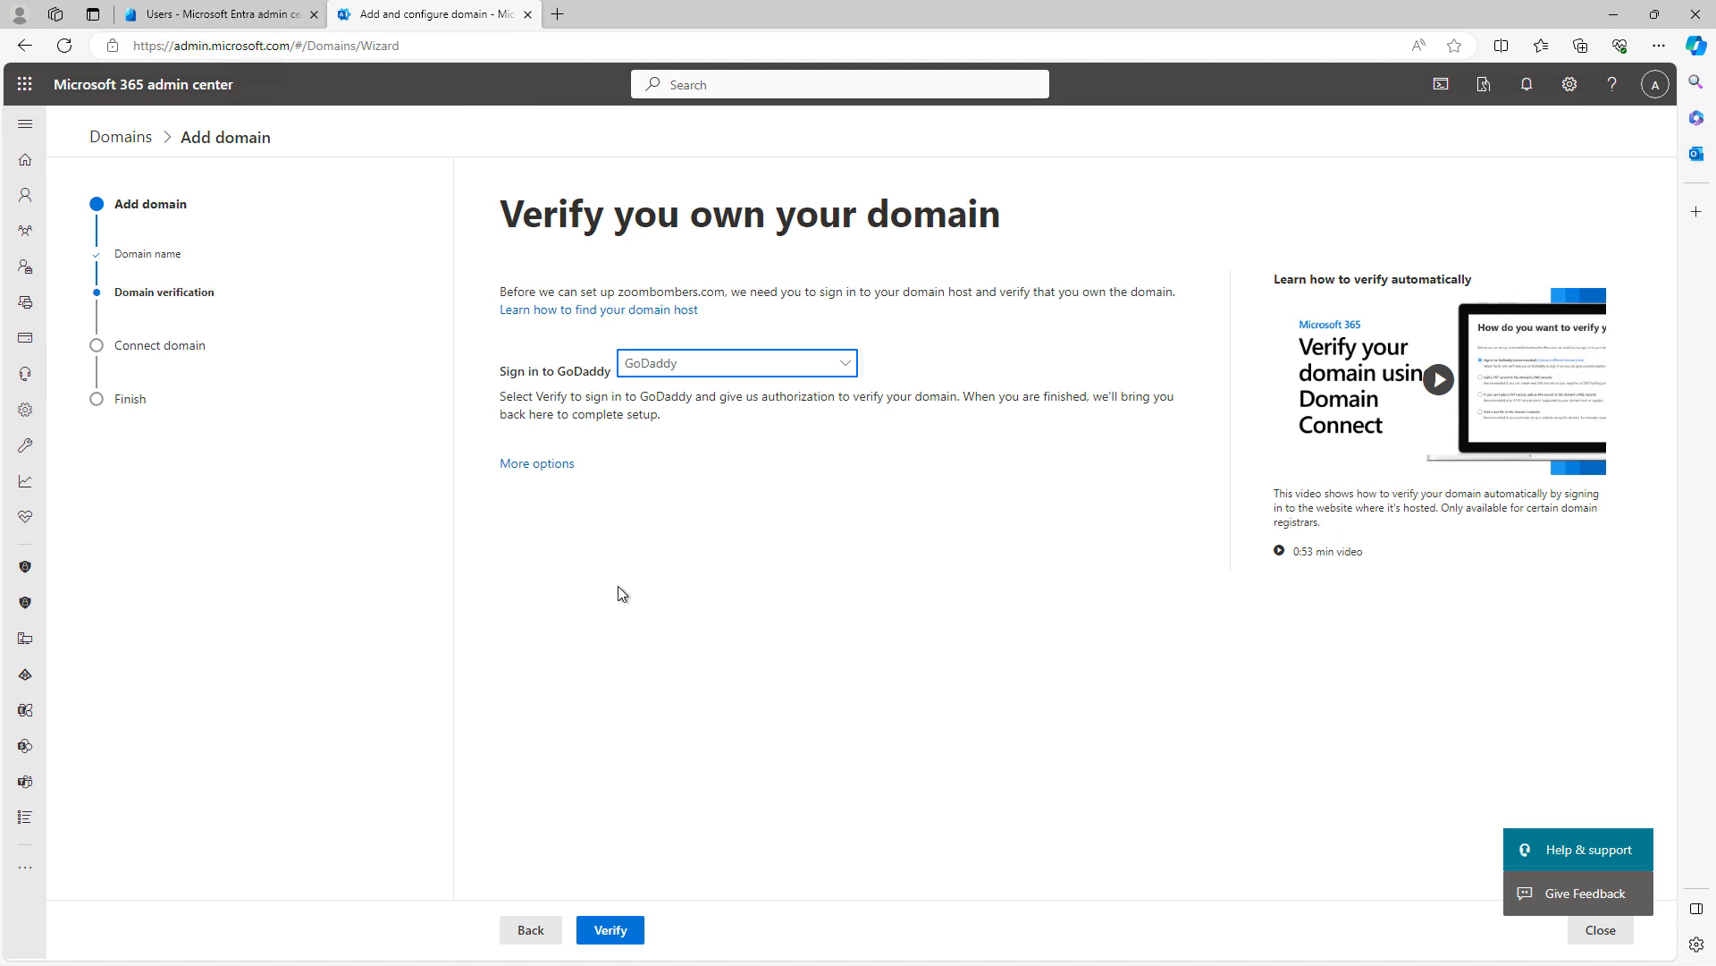
pyautogui.click(612, 932)
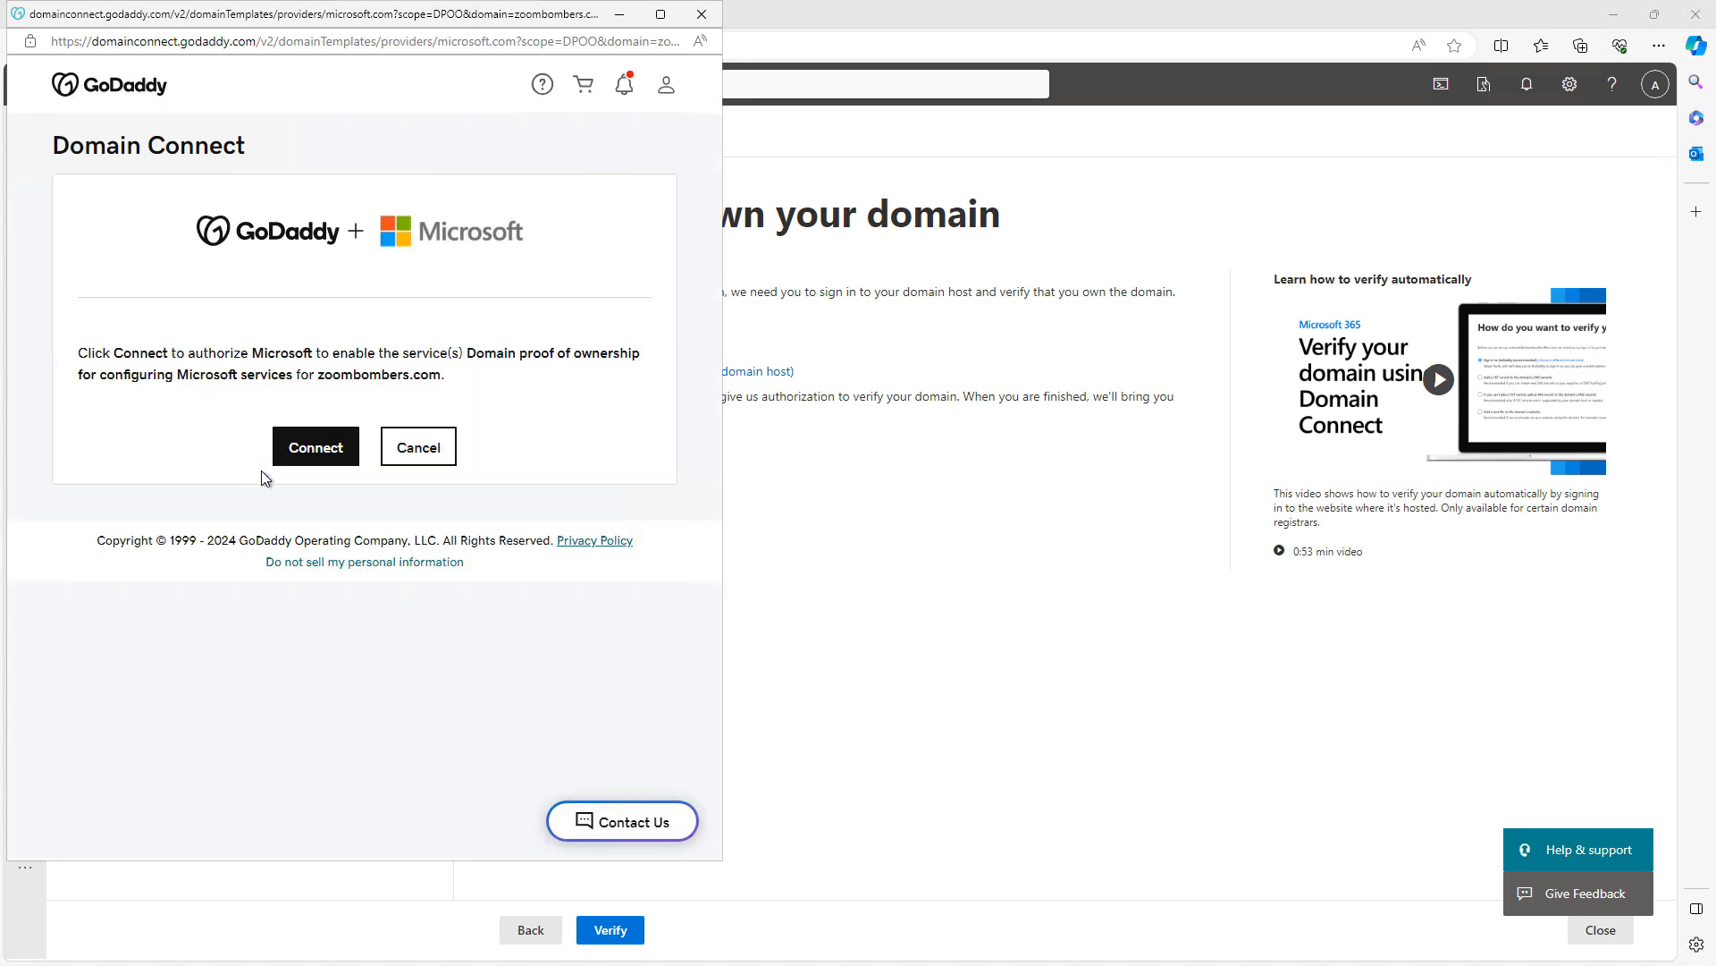
# Authorize Microsoft's ownership proof for zoombombers.com in GoDaddy Domain Connect
pyautogui.click(334, 447)
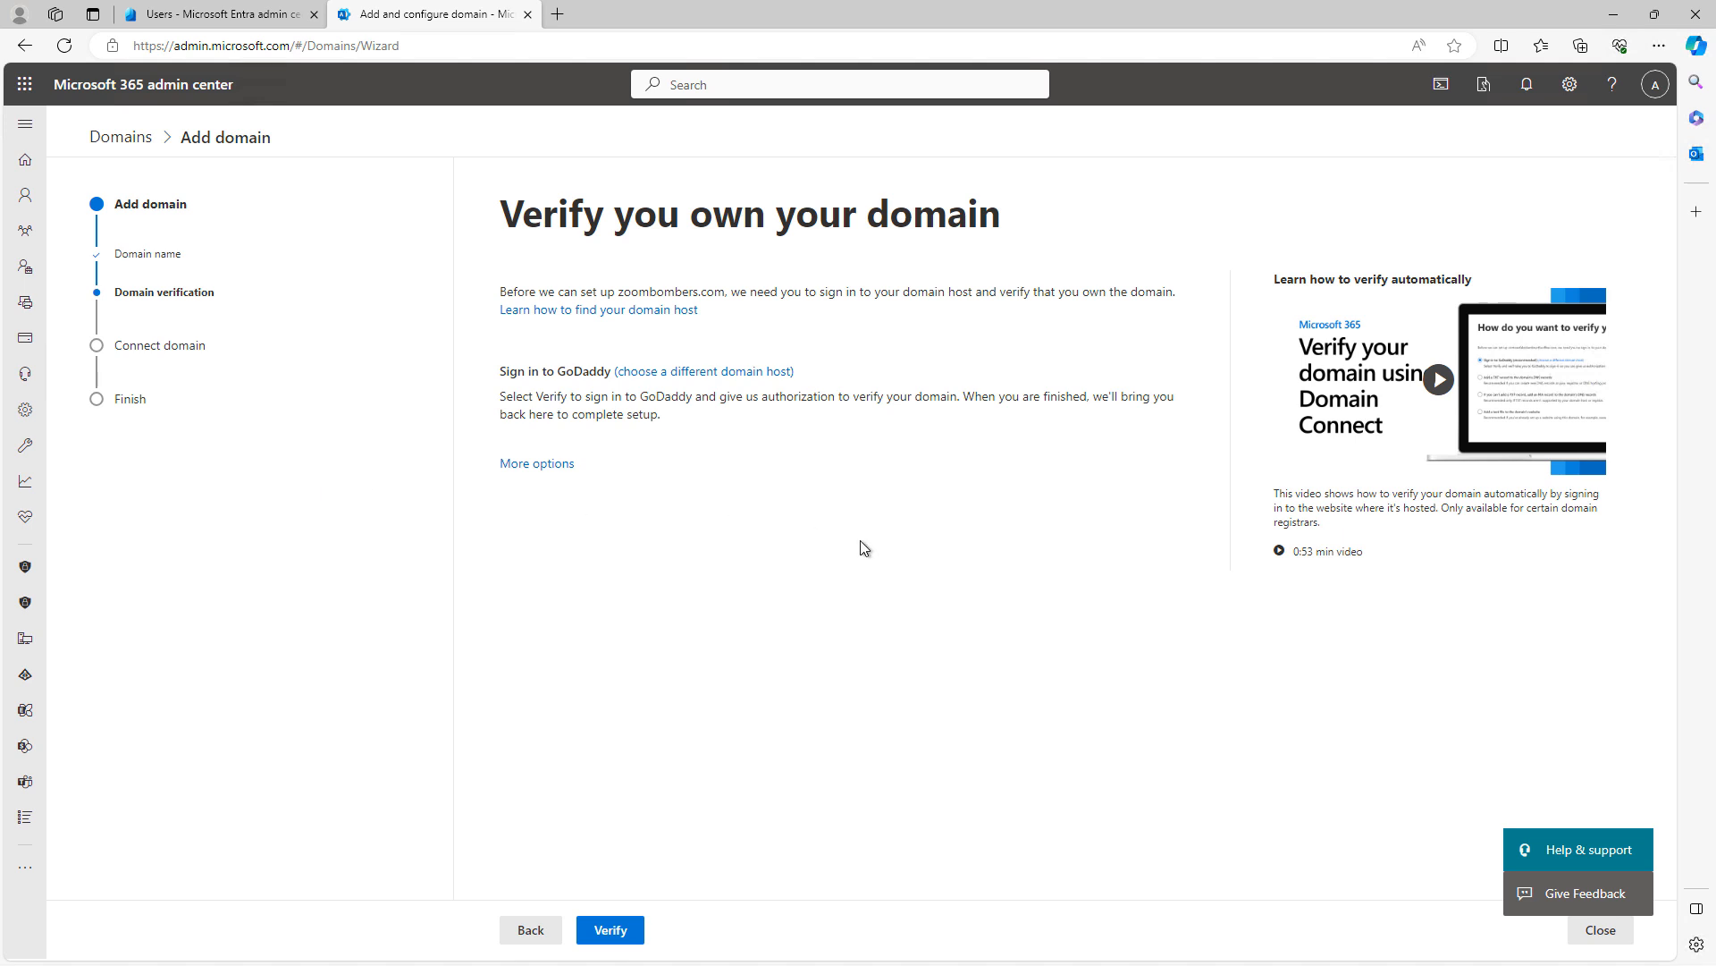
# Verify zoombombers.com and show more connection options, letting Microsoft add the DNS records
pyautogui.click(614, 934)
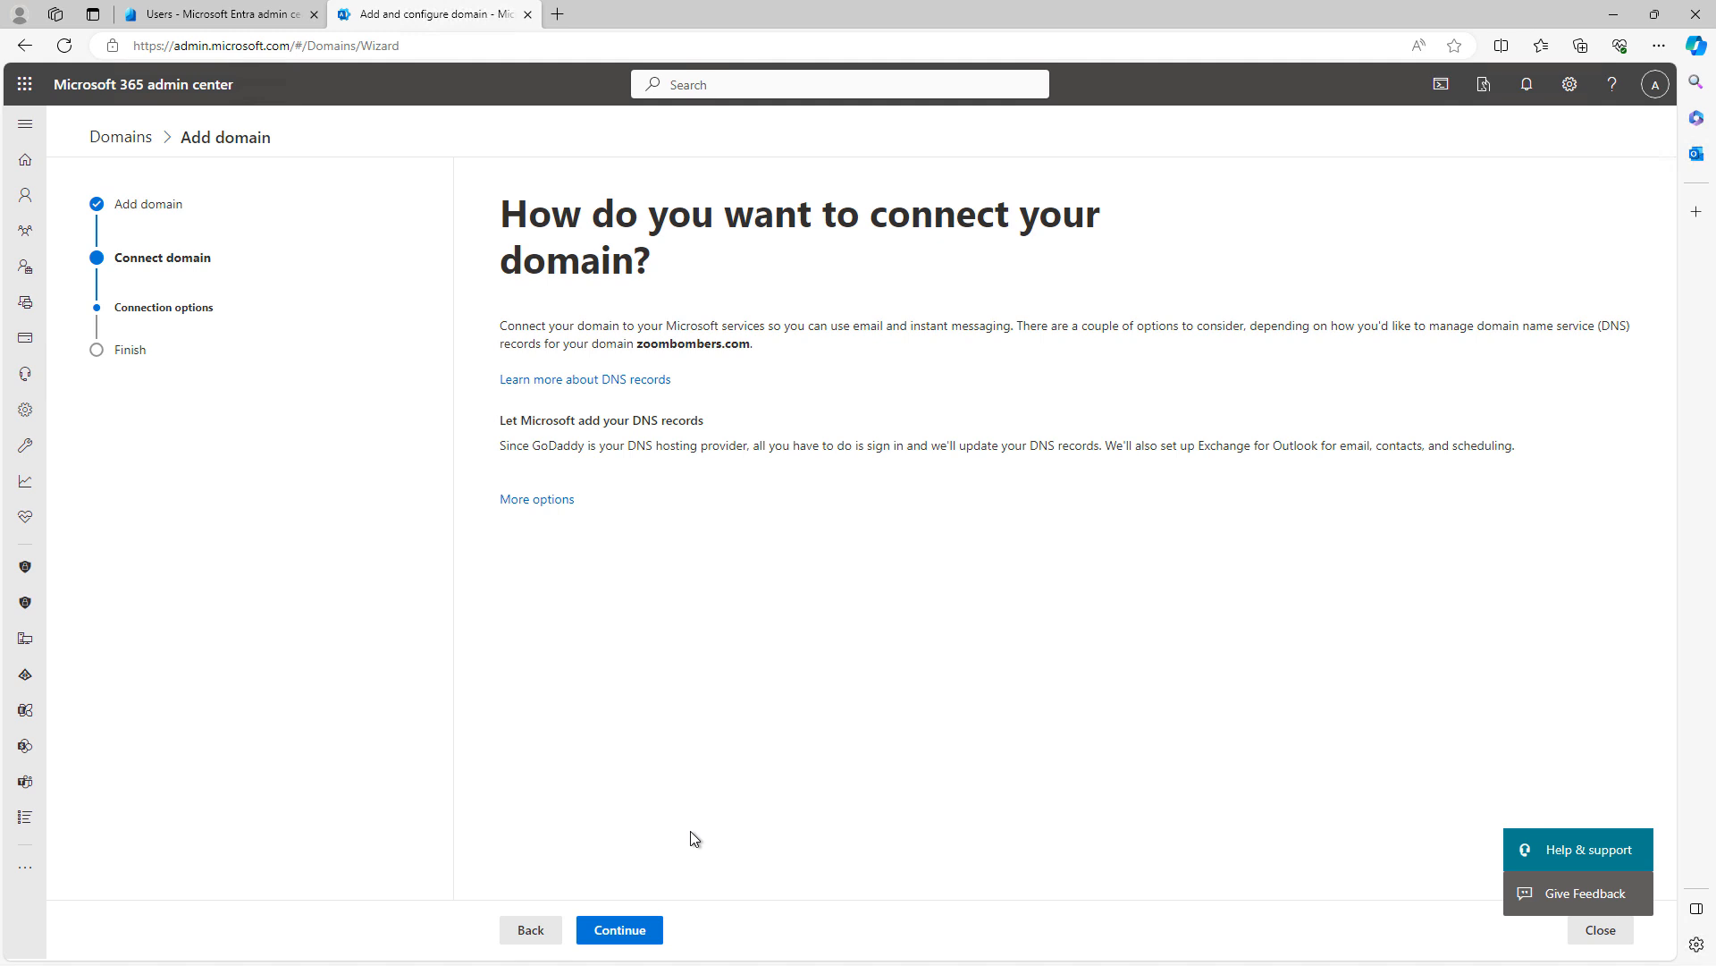
pyautogui.click(537, 499)
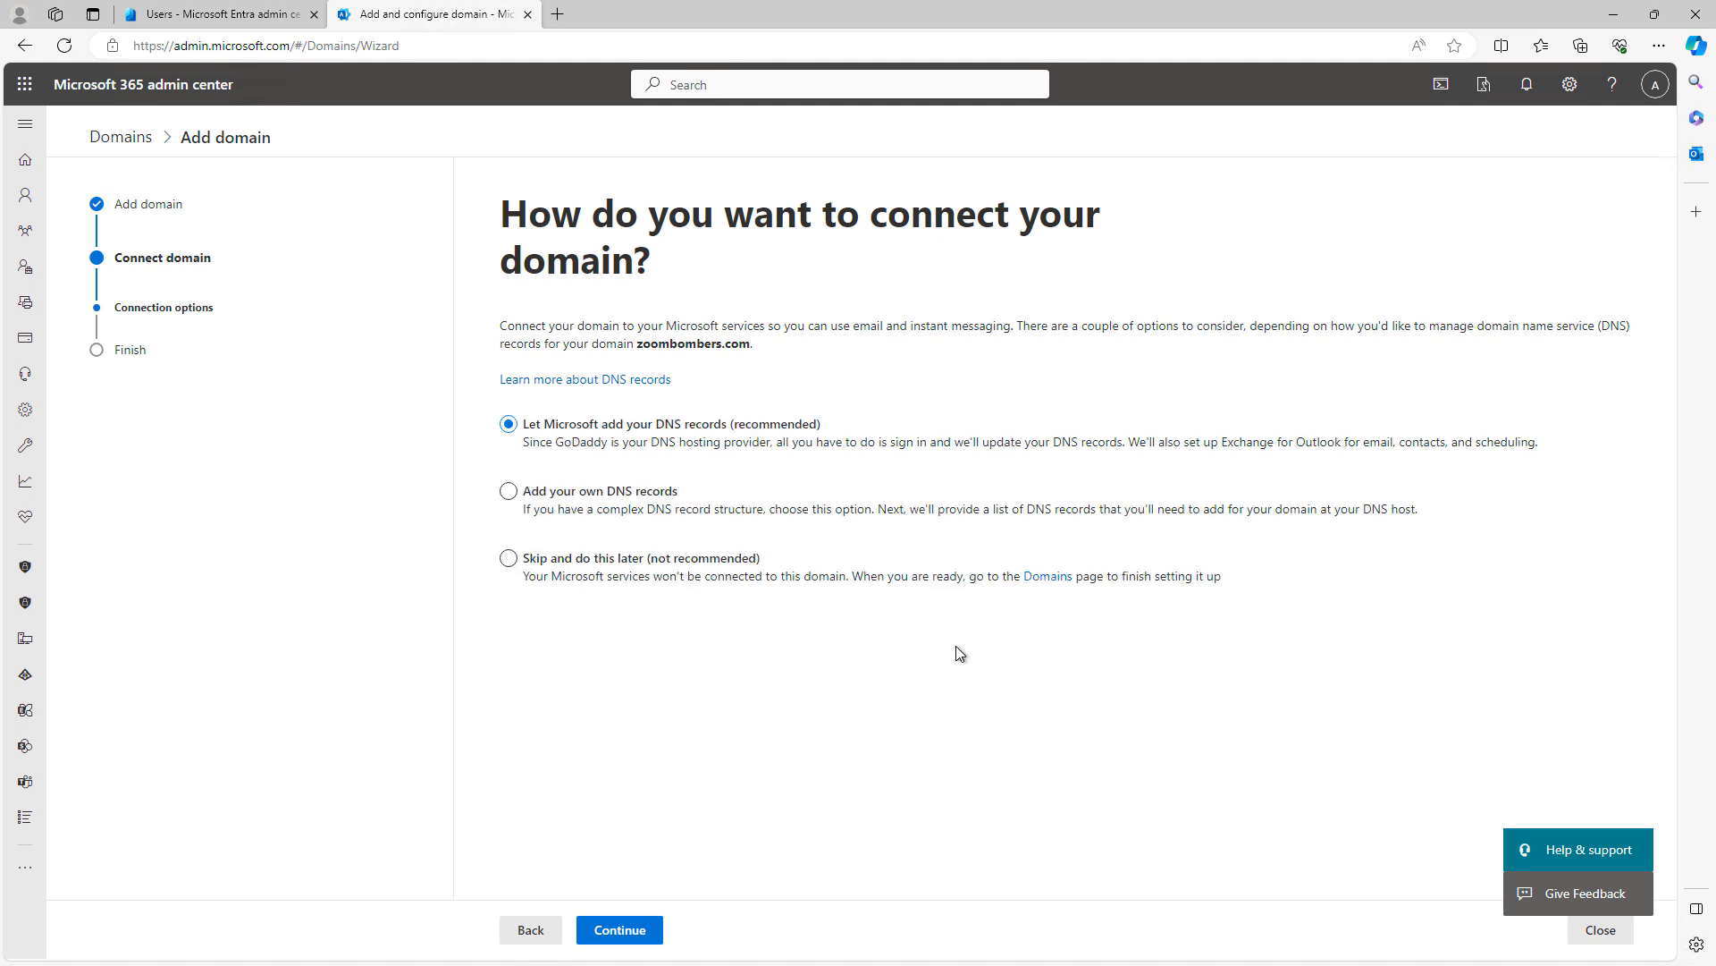
pyautogui.click(598, 494)
# Have Microsoft add the Exchange and Exchange Online Protection DNS records, then finish setup
pyautogui.click(623, 930)
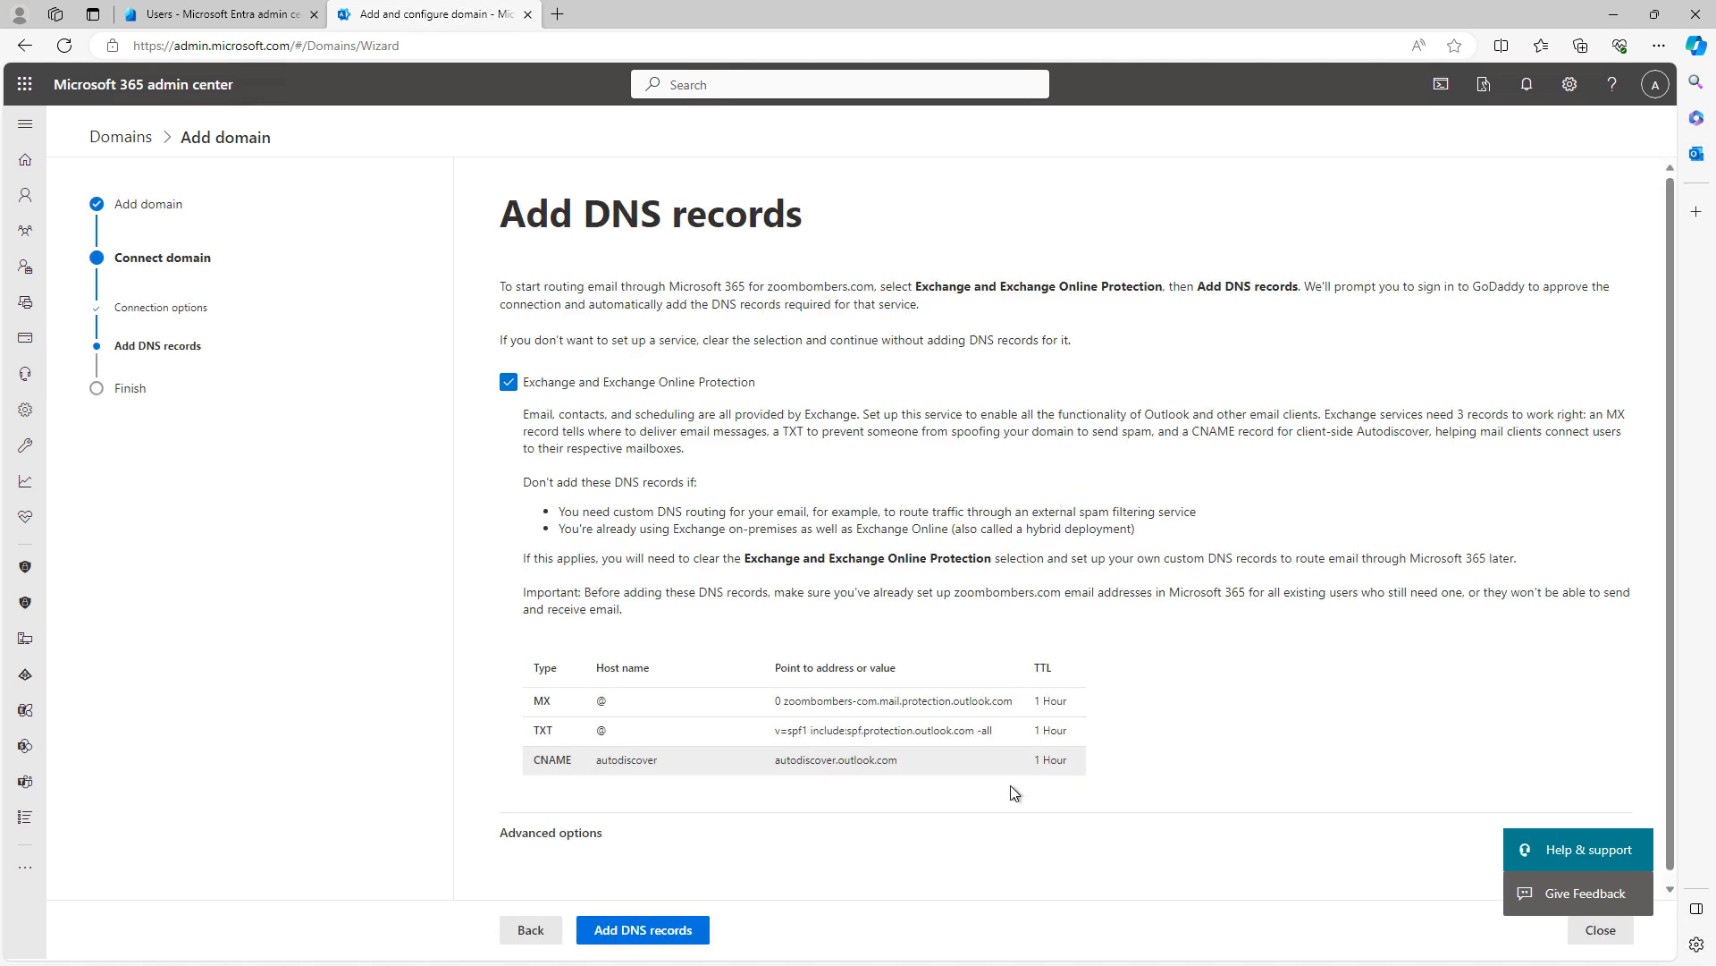
pyautogui.scroll(-1, 874, 865)
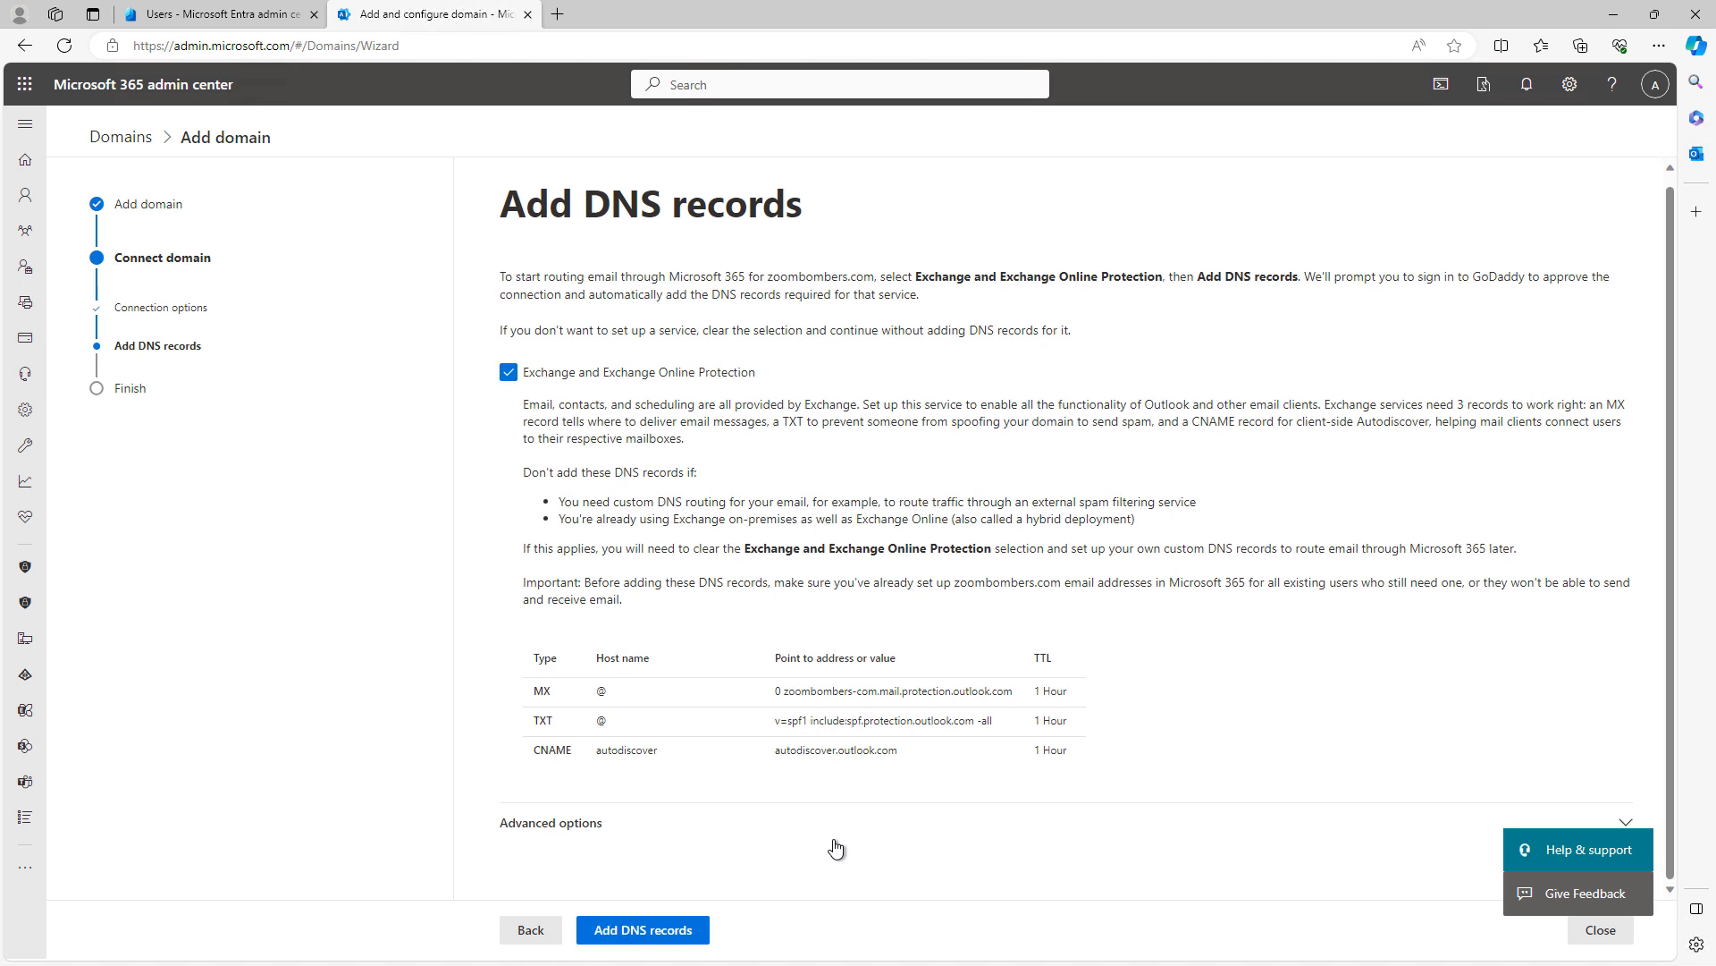
pyautogui.click(655, 930)
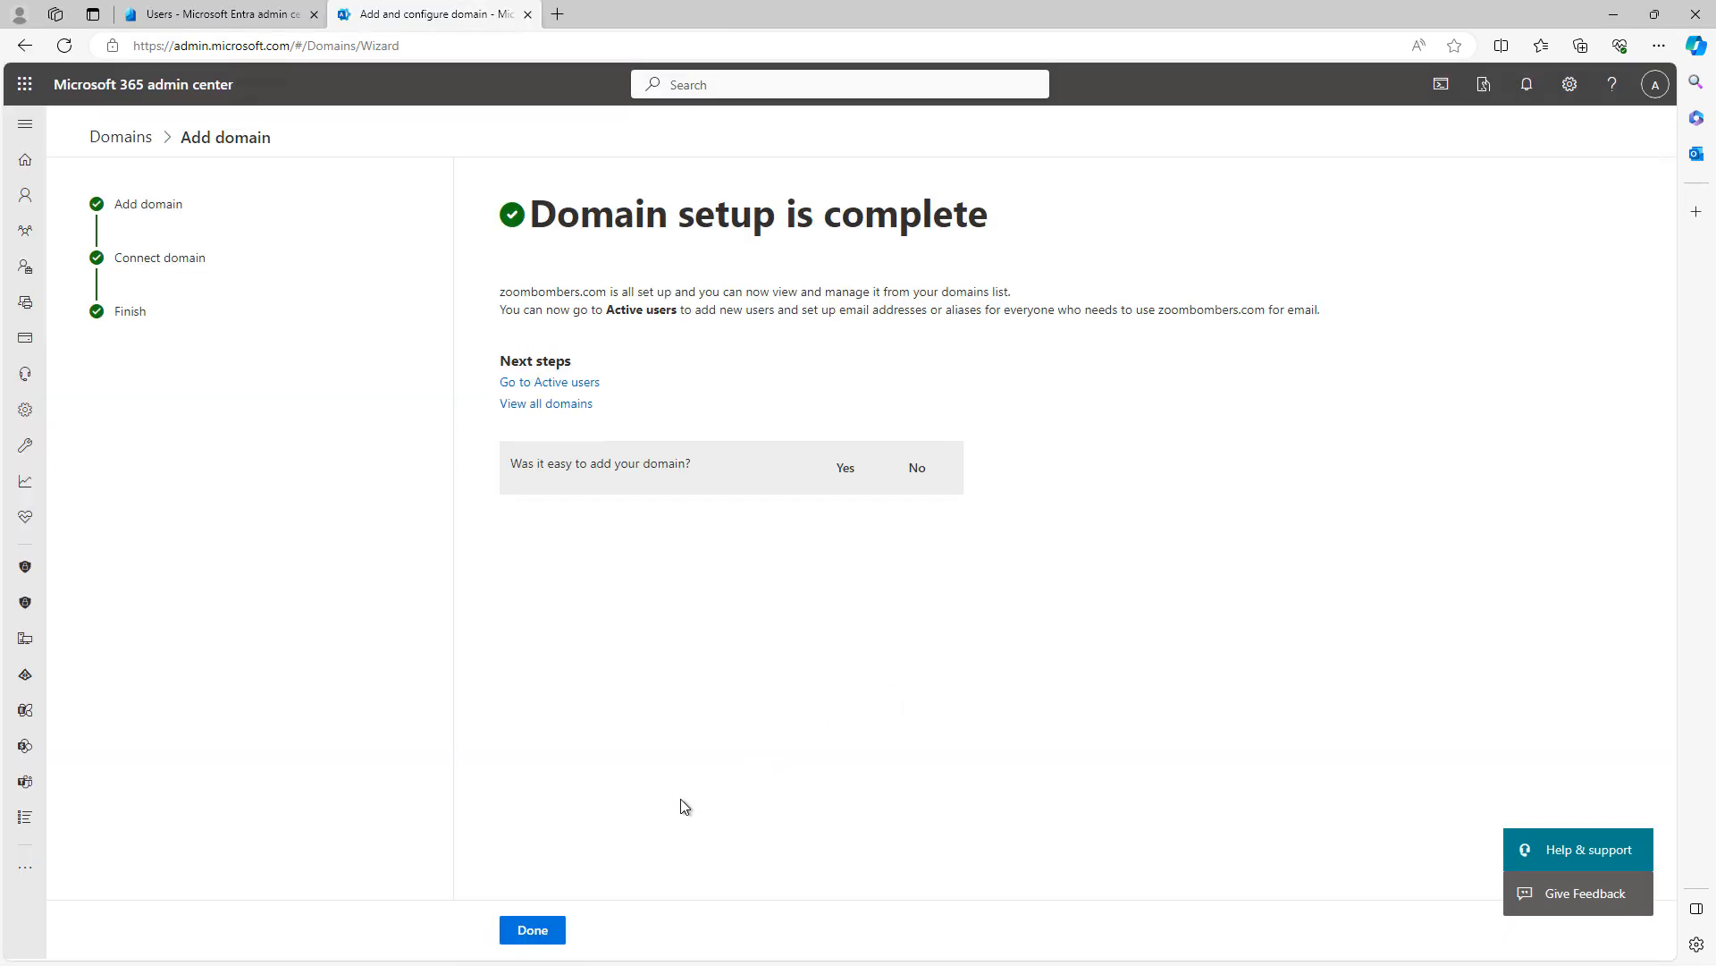
pyautogui.click(534, 928)
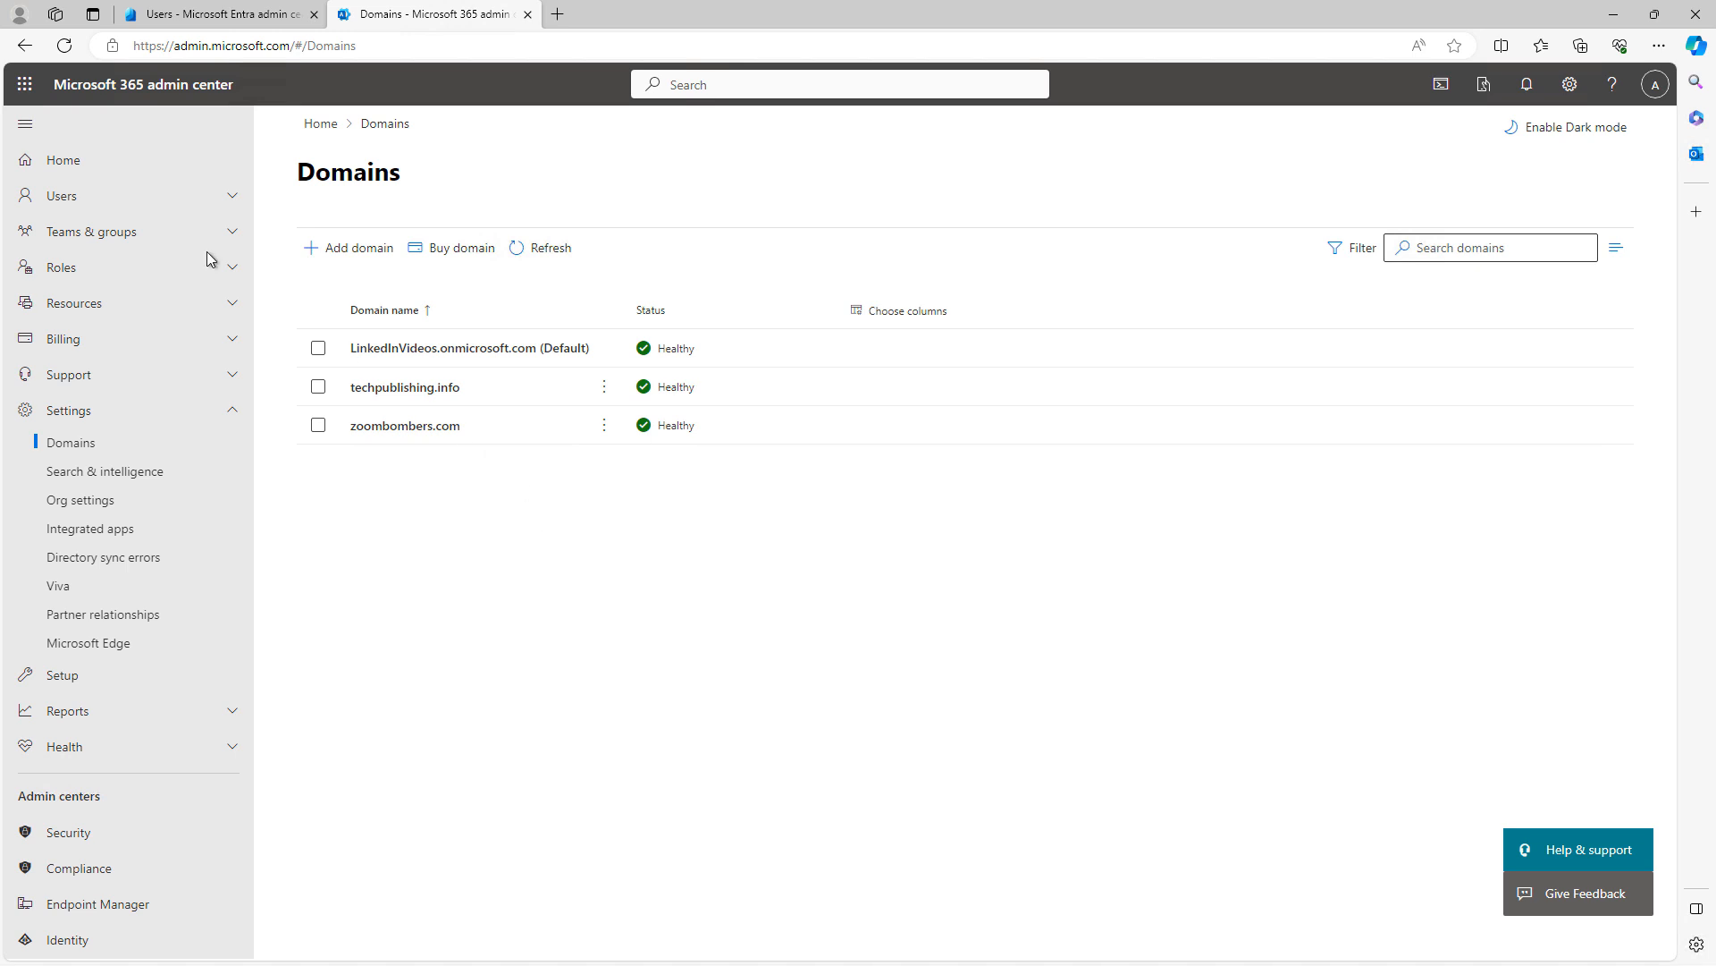
pyautogui.click(85, 197)
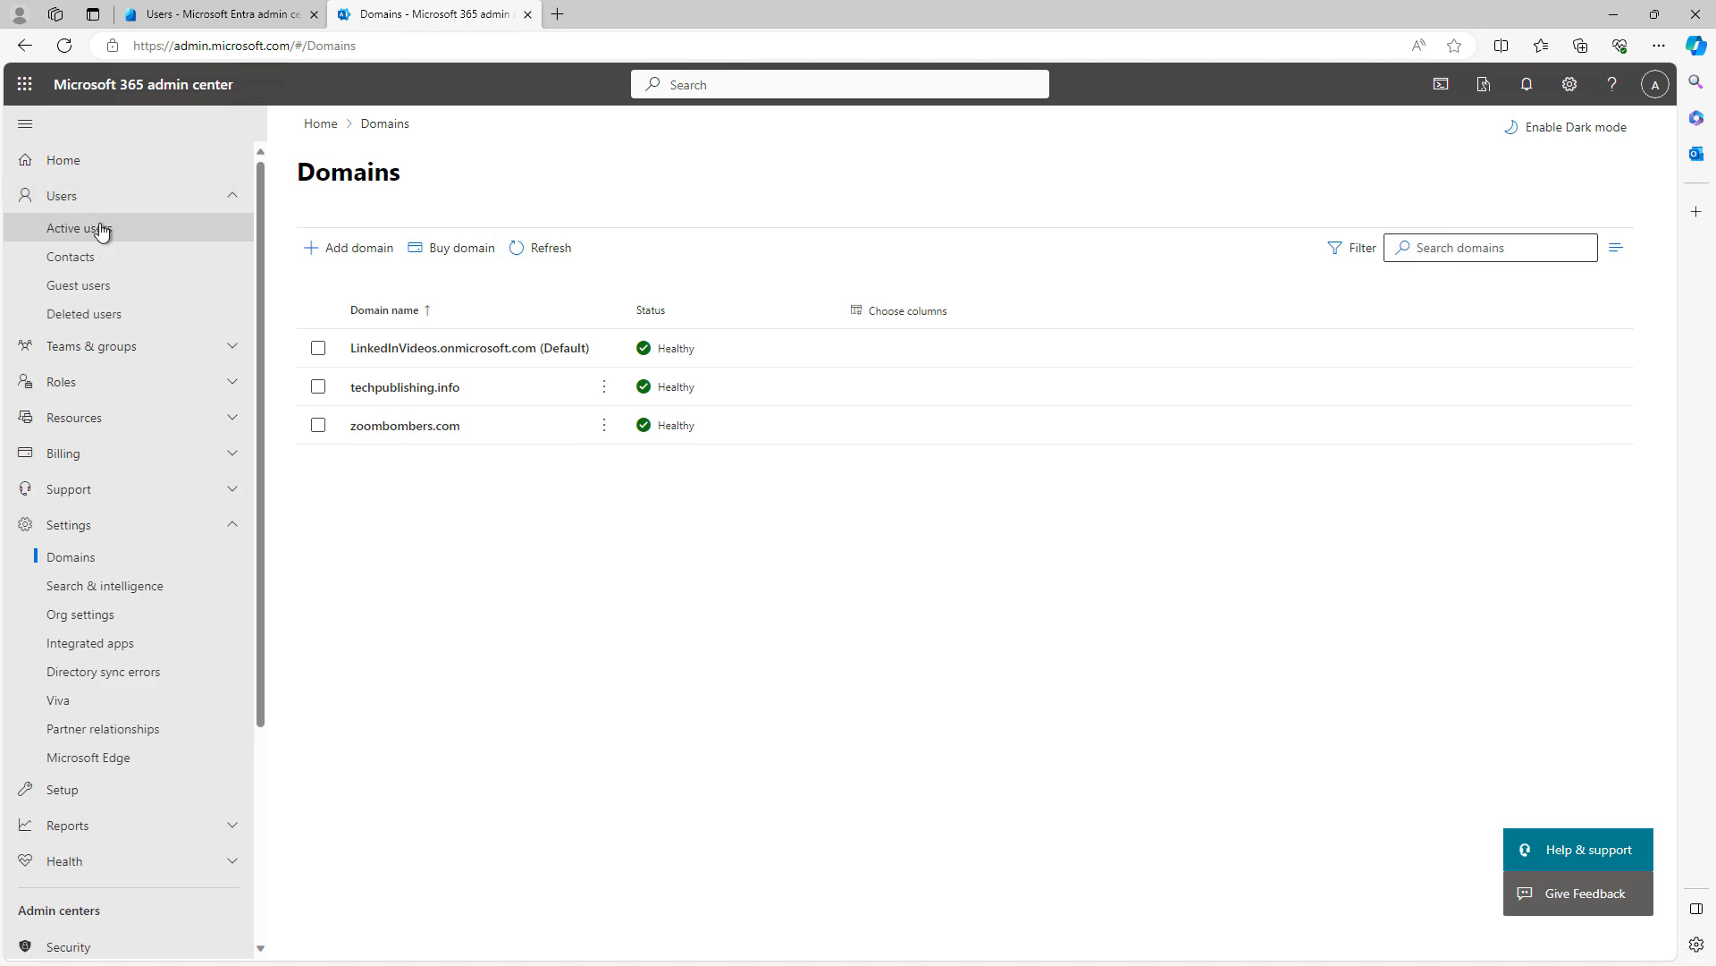
pyautogui.click(100, 228)
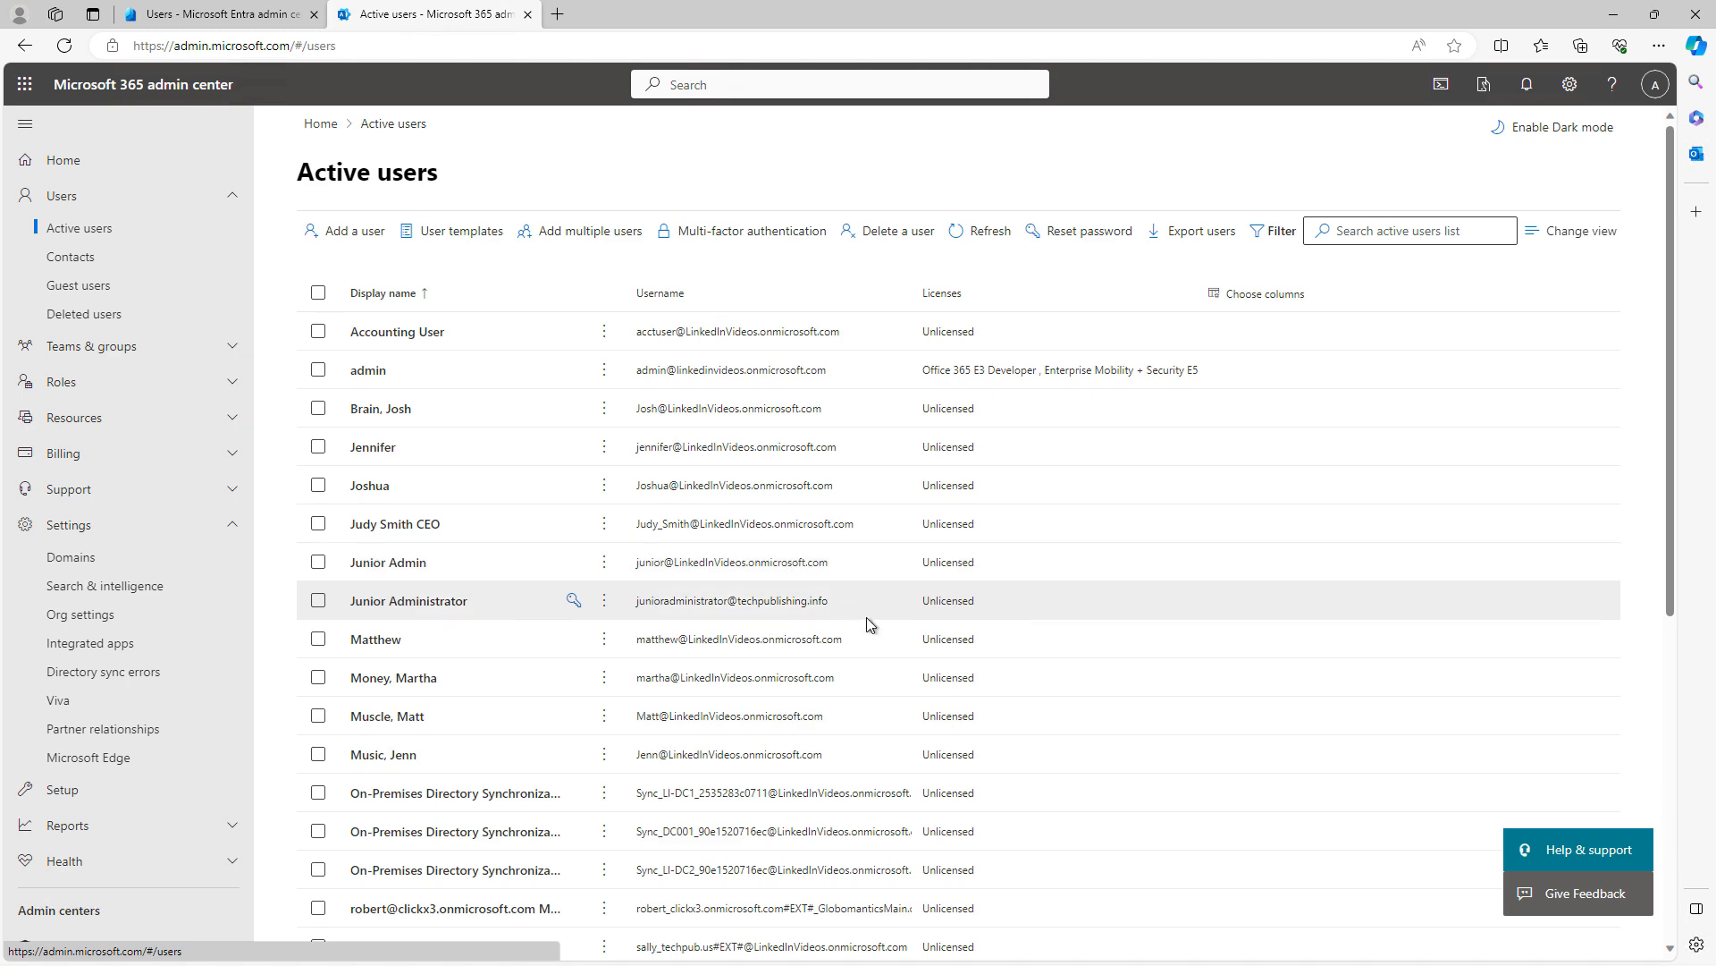
pyautogui.scroll(-4, 850, 658)
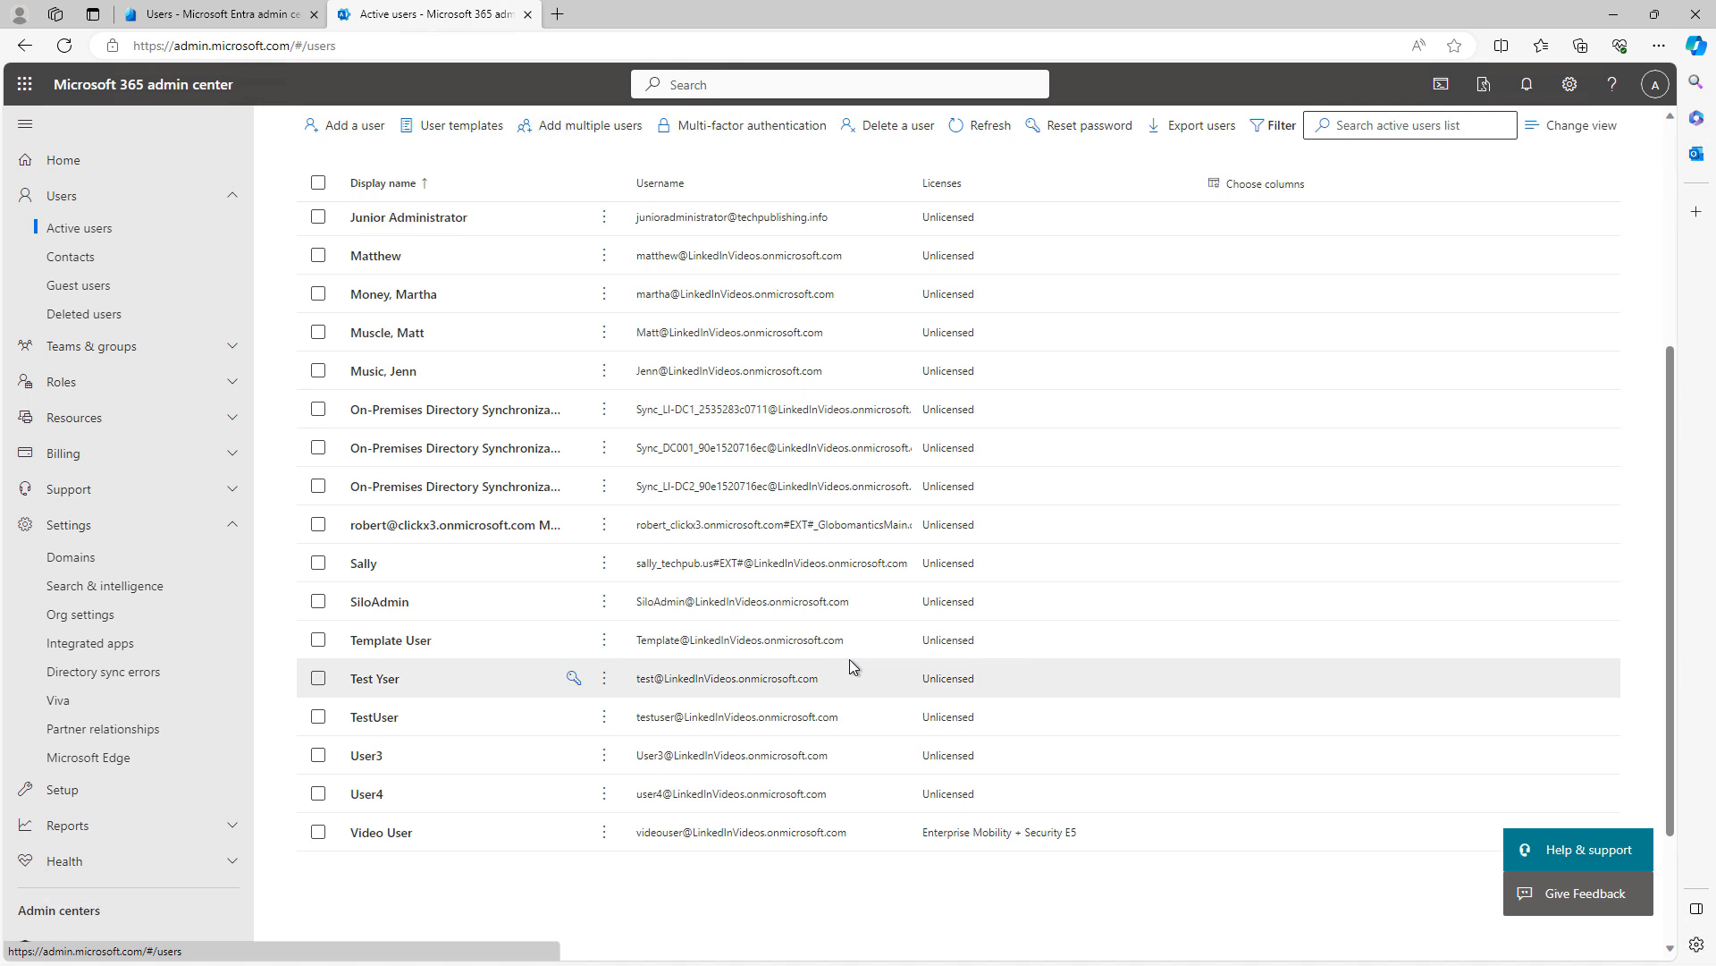
pyautogui.scroll(-2, 849, 658)
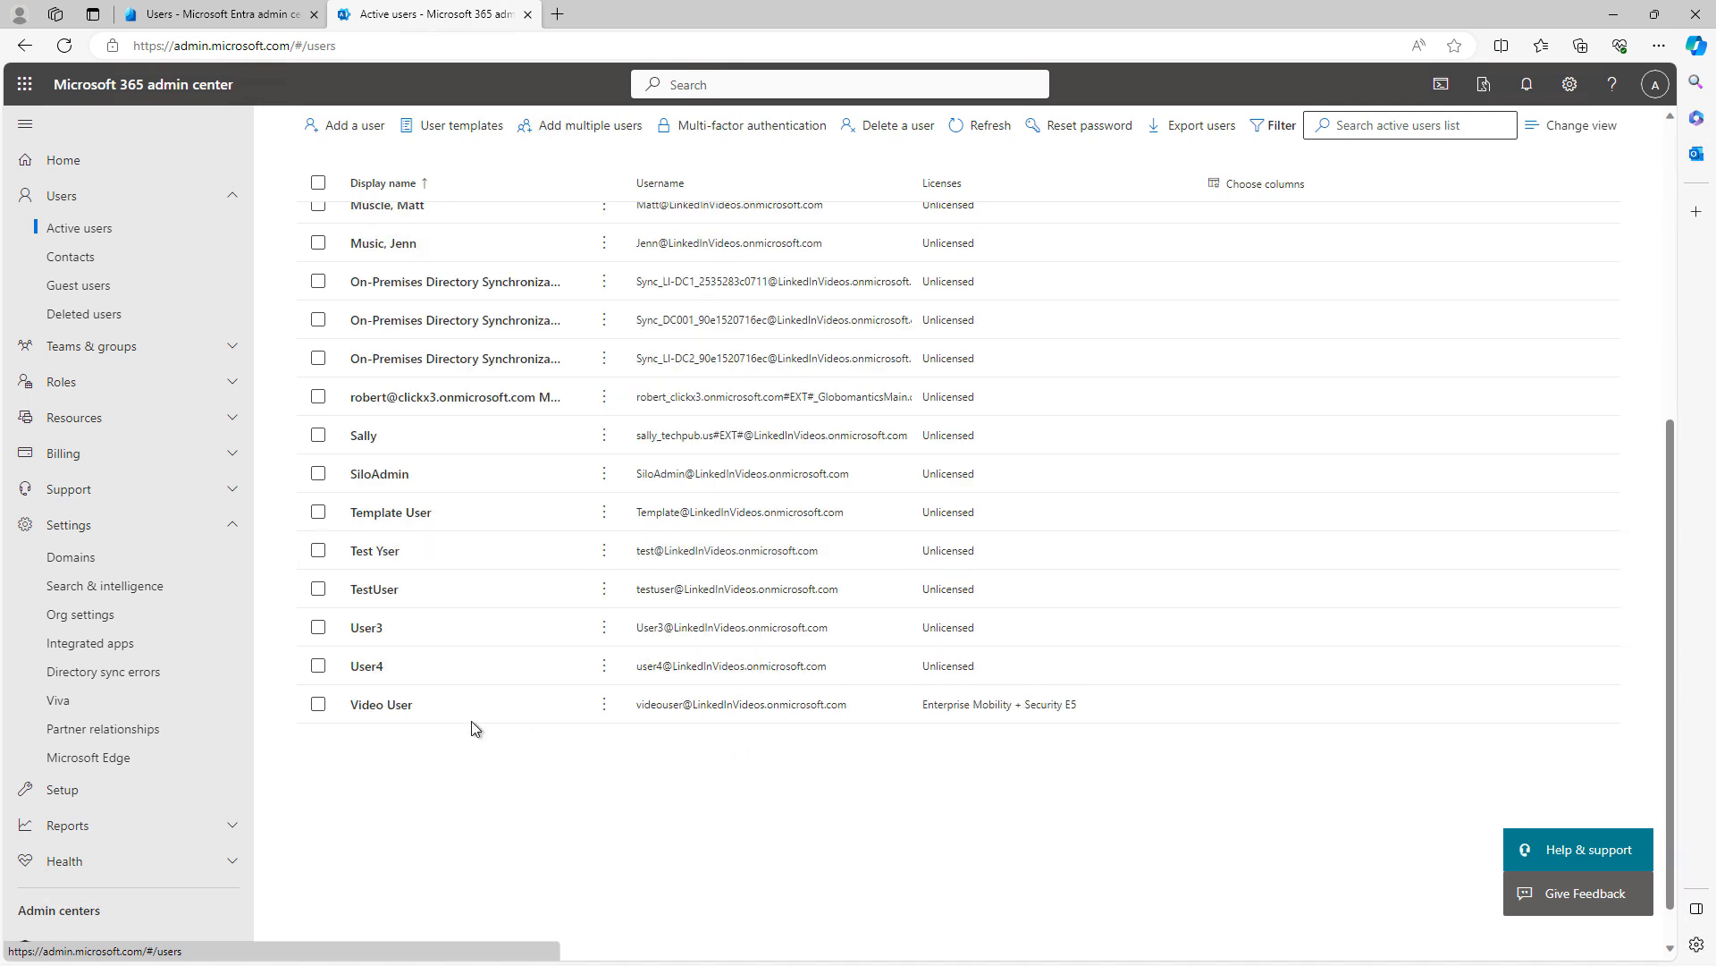
pyautogui.click(395, 709)
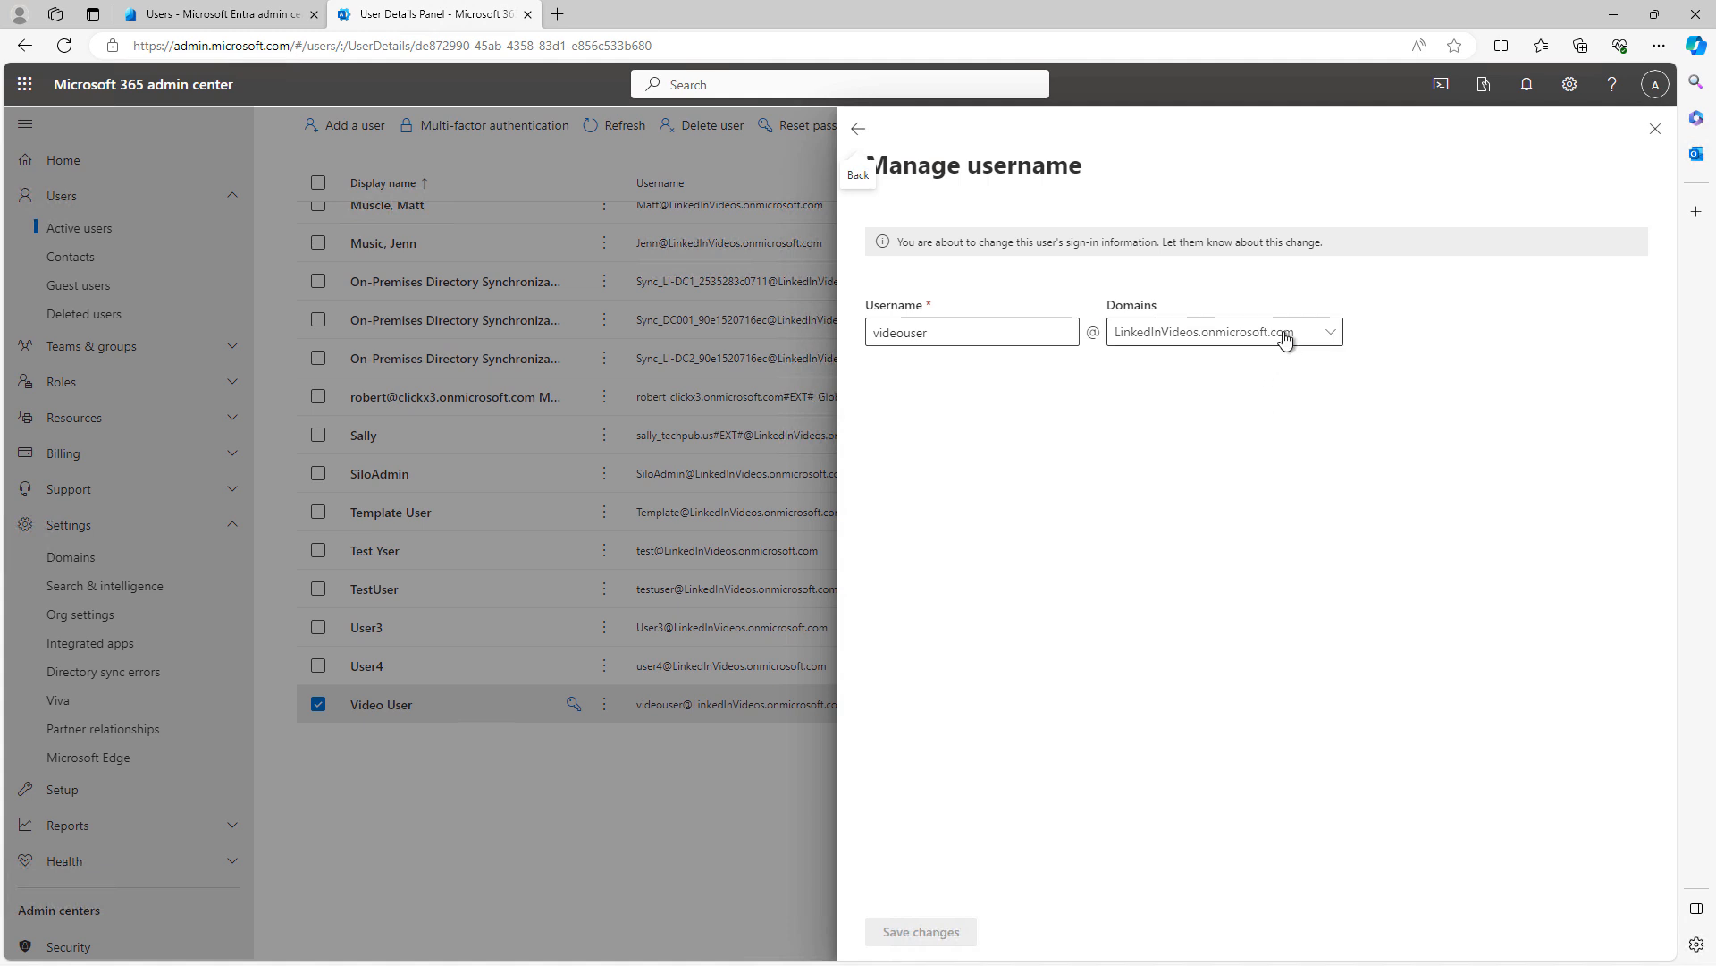
# Change Video User's username domain to zoombombers.com, save, and close the details pane
pyautogui.click(1284, 341)
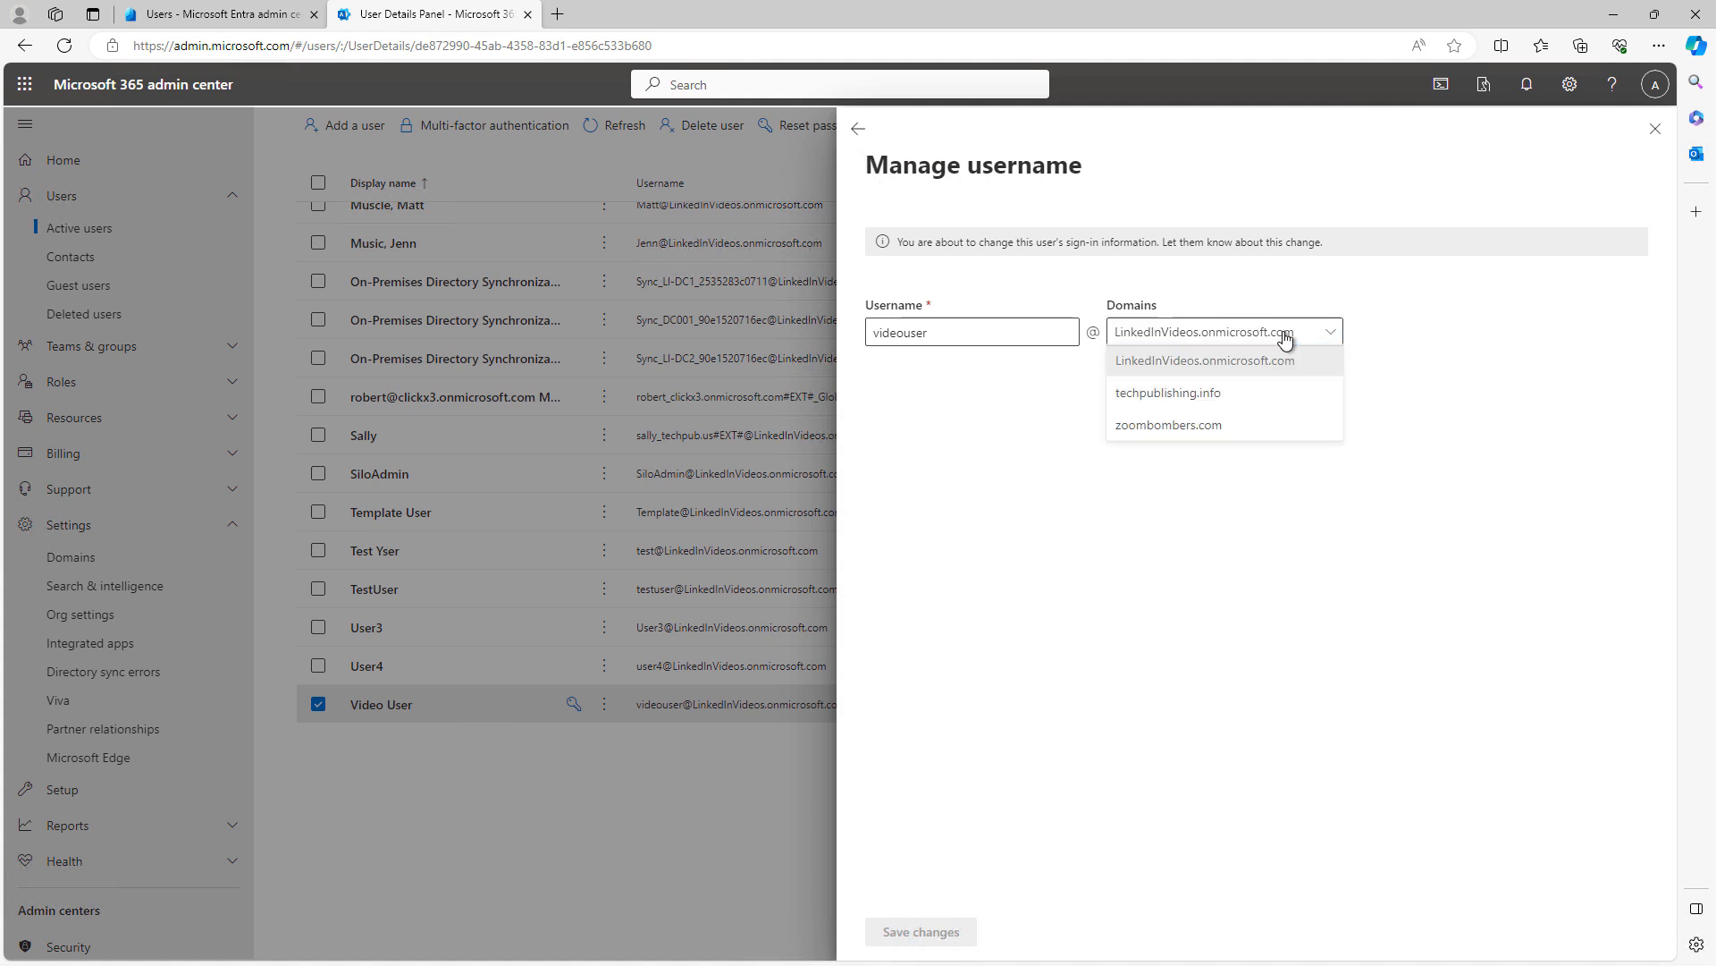
pyautogui.click(1163, 430)
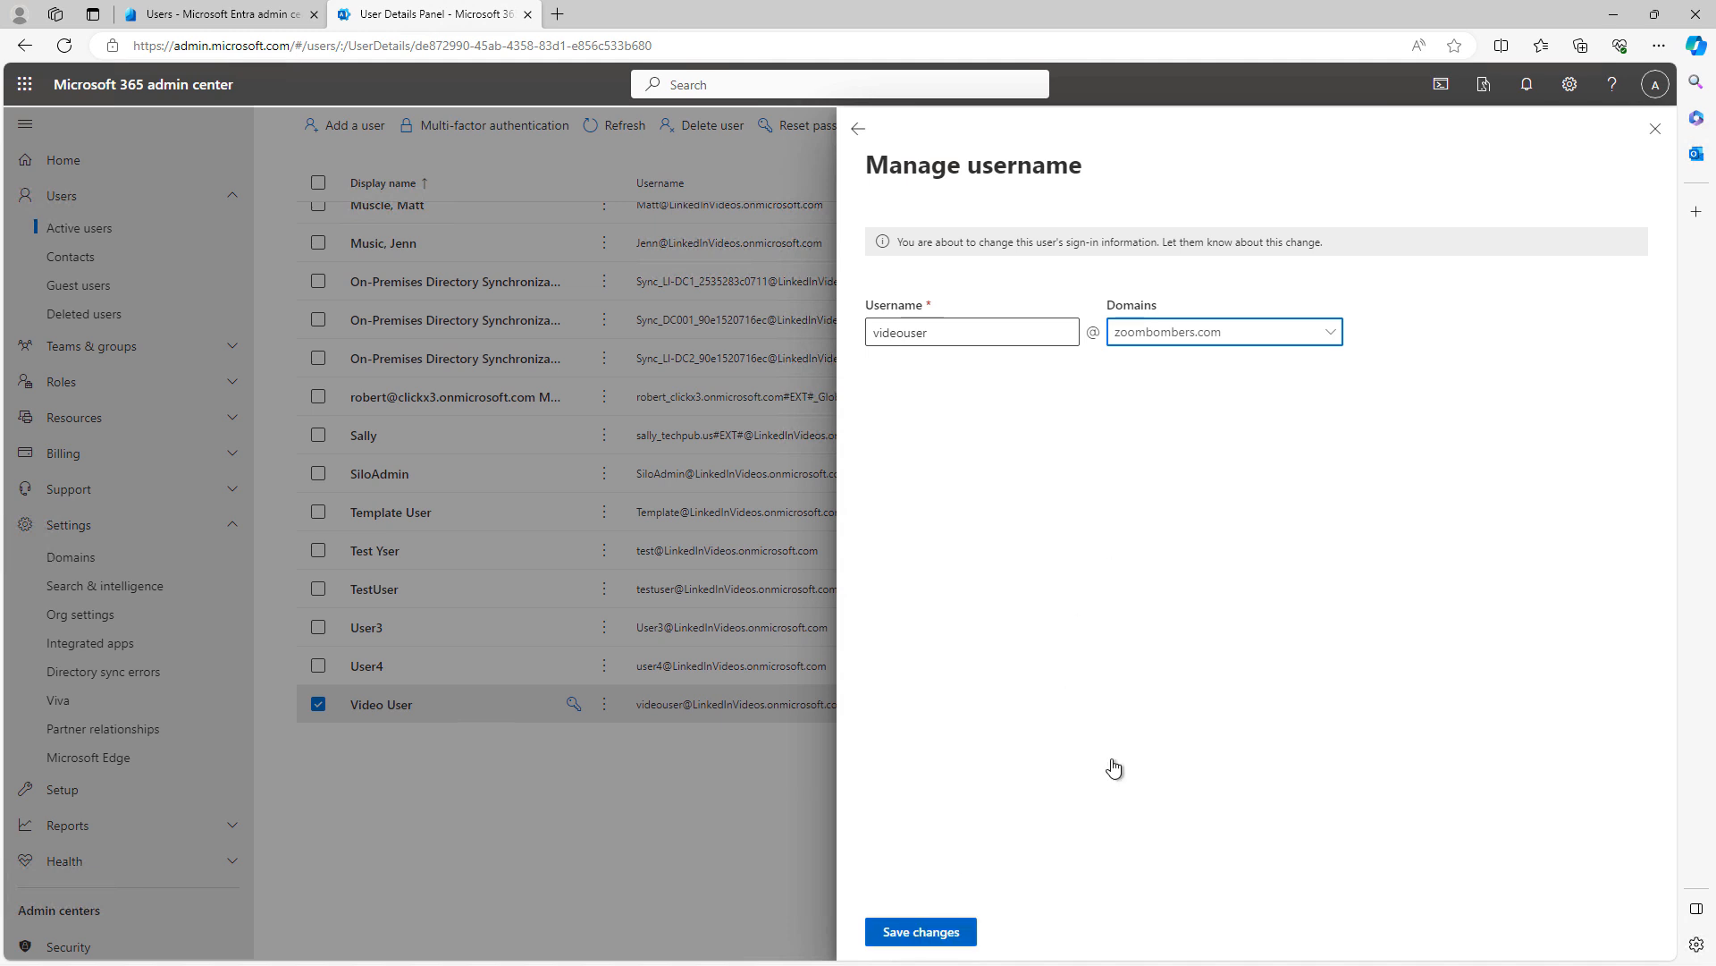
pyautogui.click(921, 932)
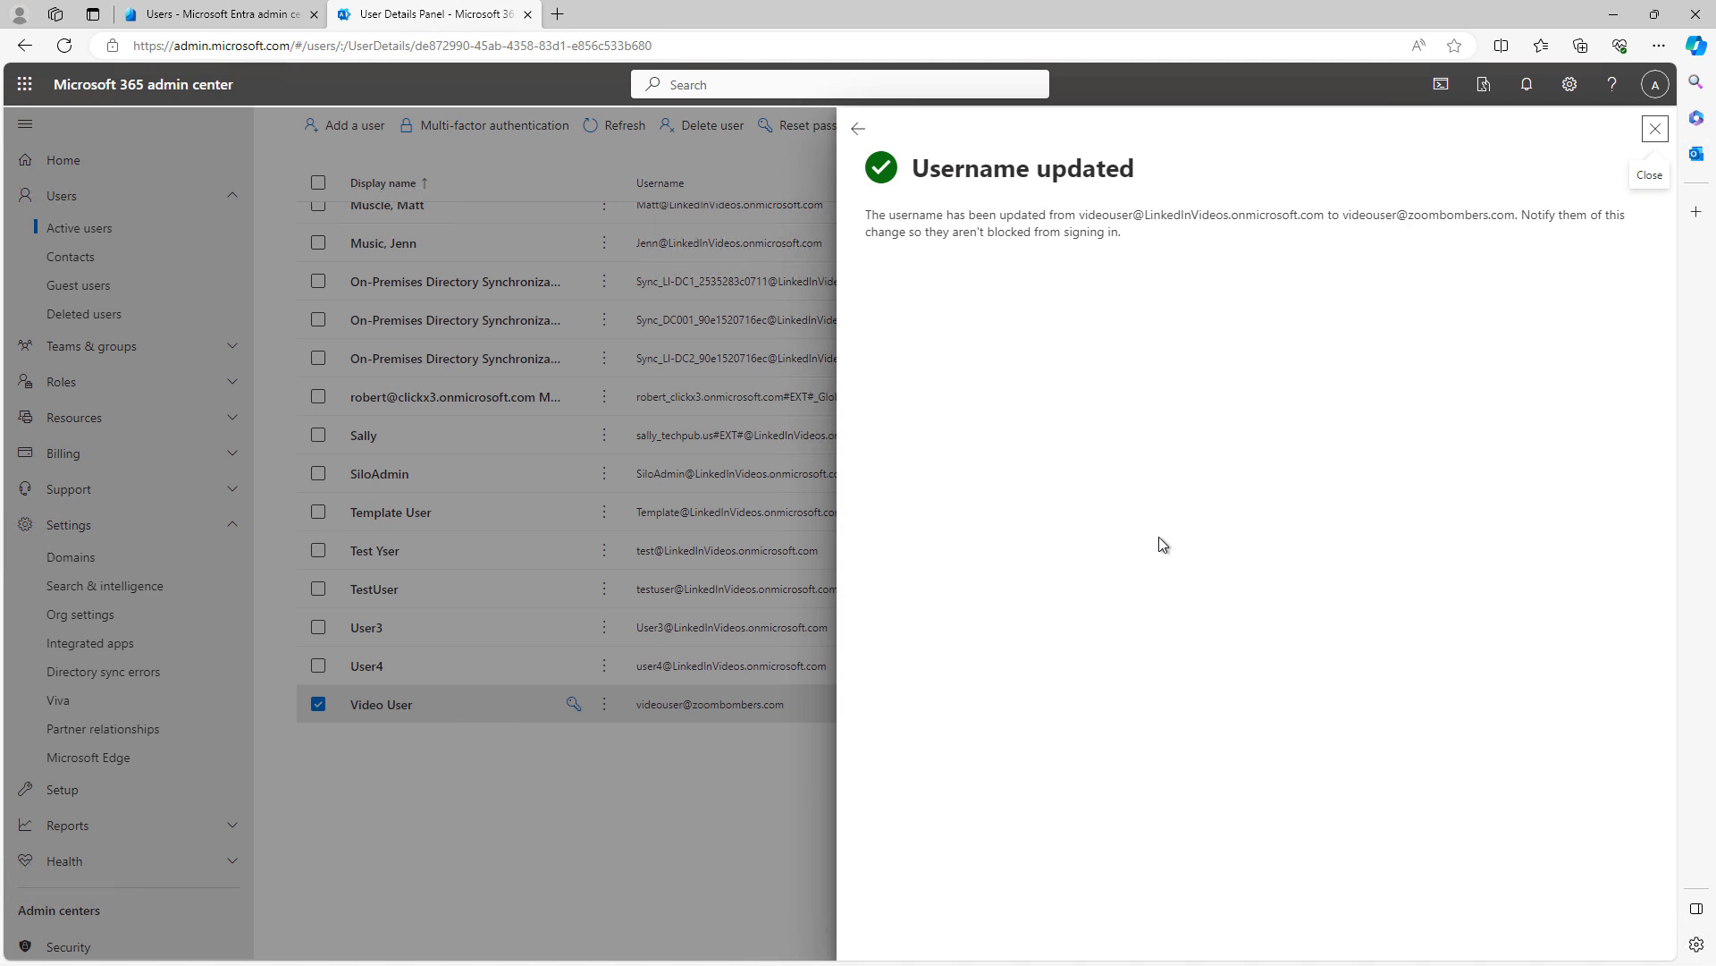
pyautogui.click(888, 126)
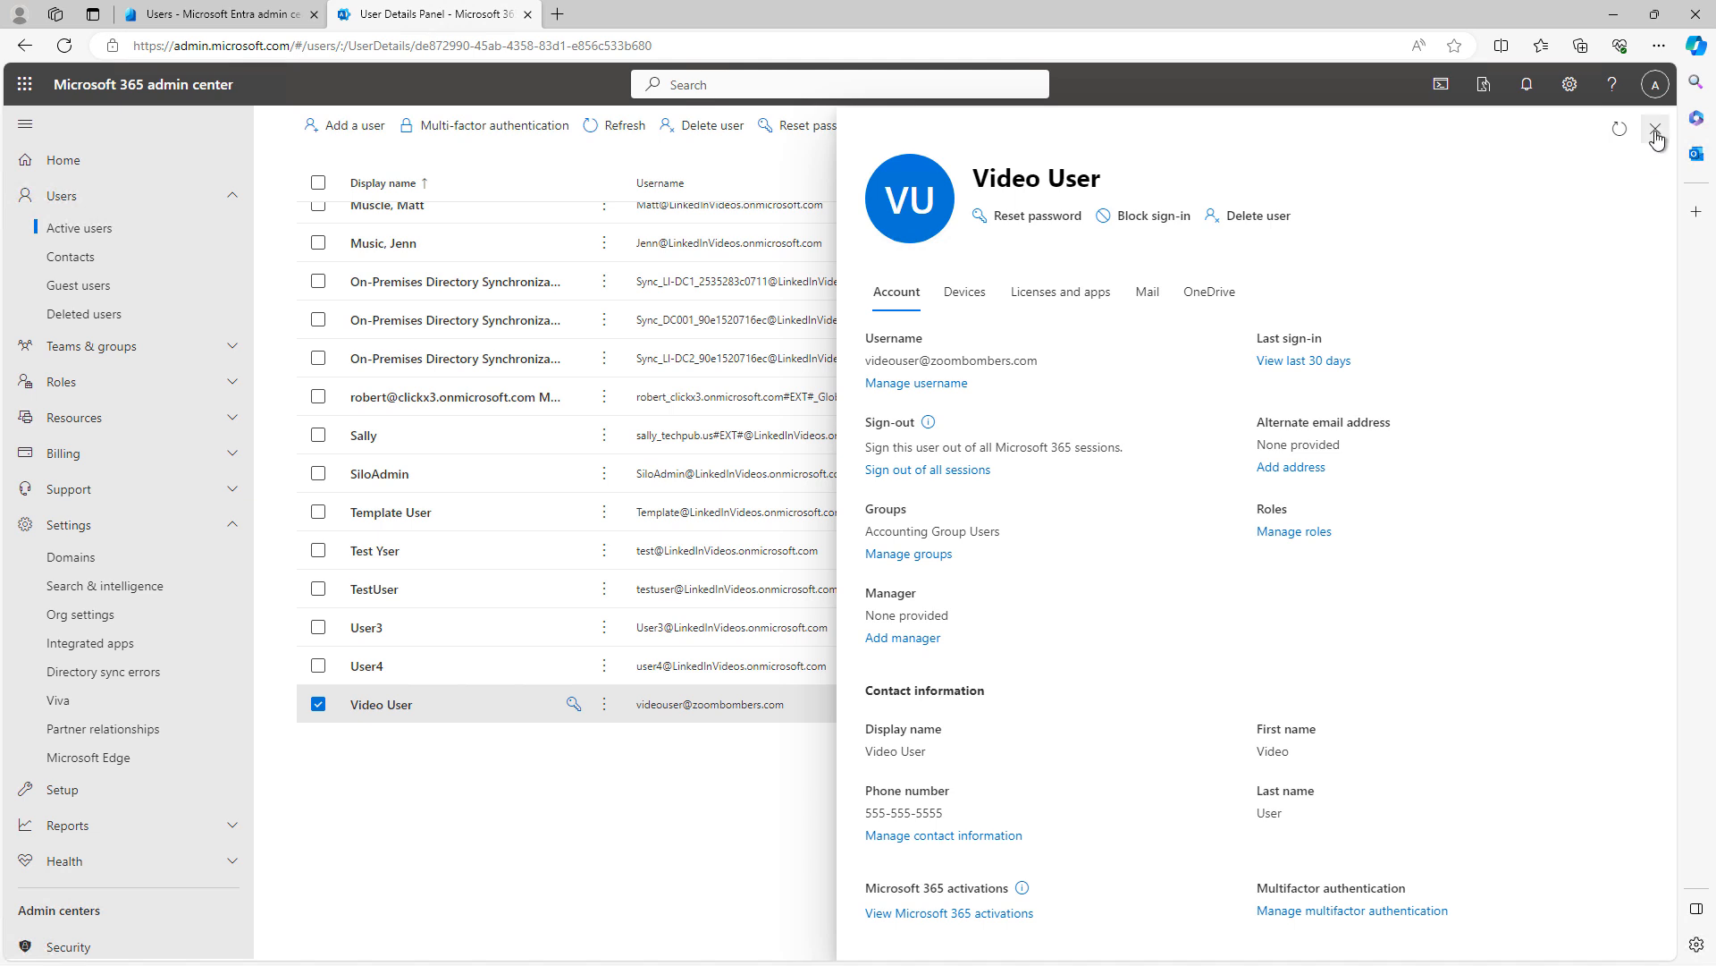
pyautogui.click(686, 712)
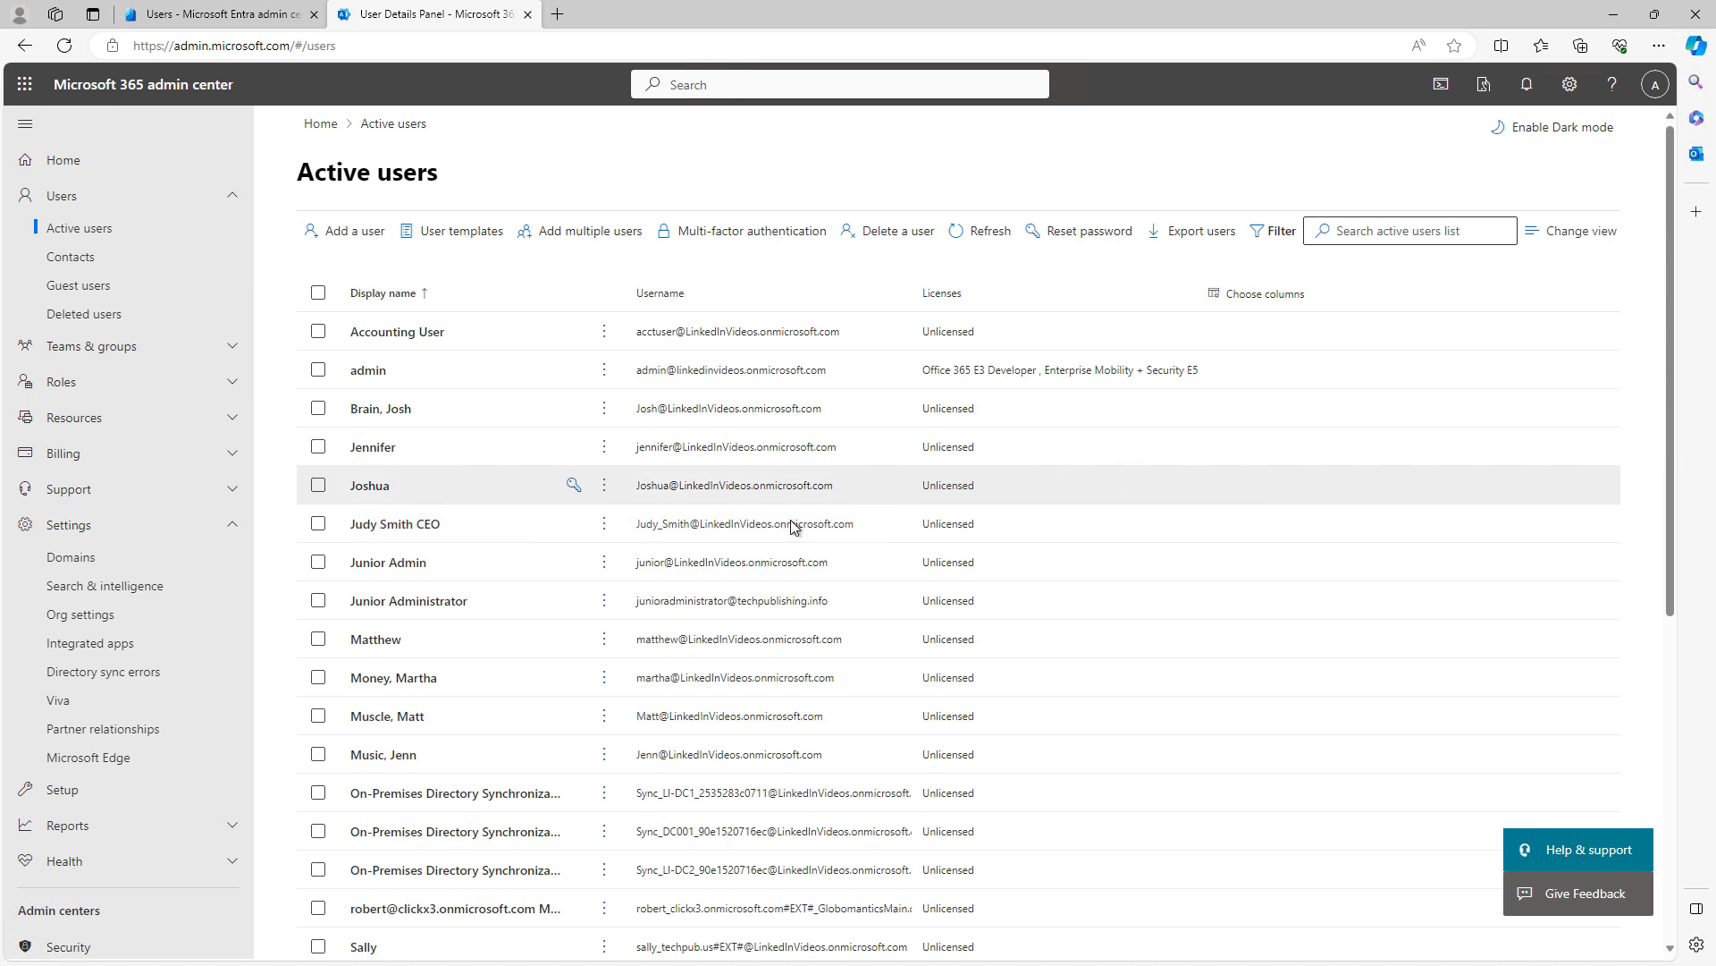
# Open the admin account's details and place the cursor in the alias Username box
pyautogui.click(368, 370)
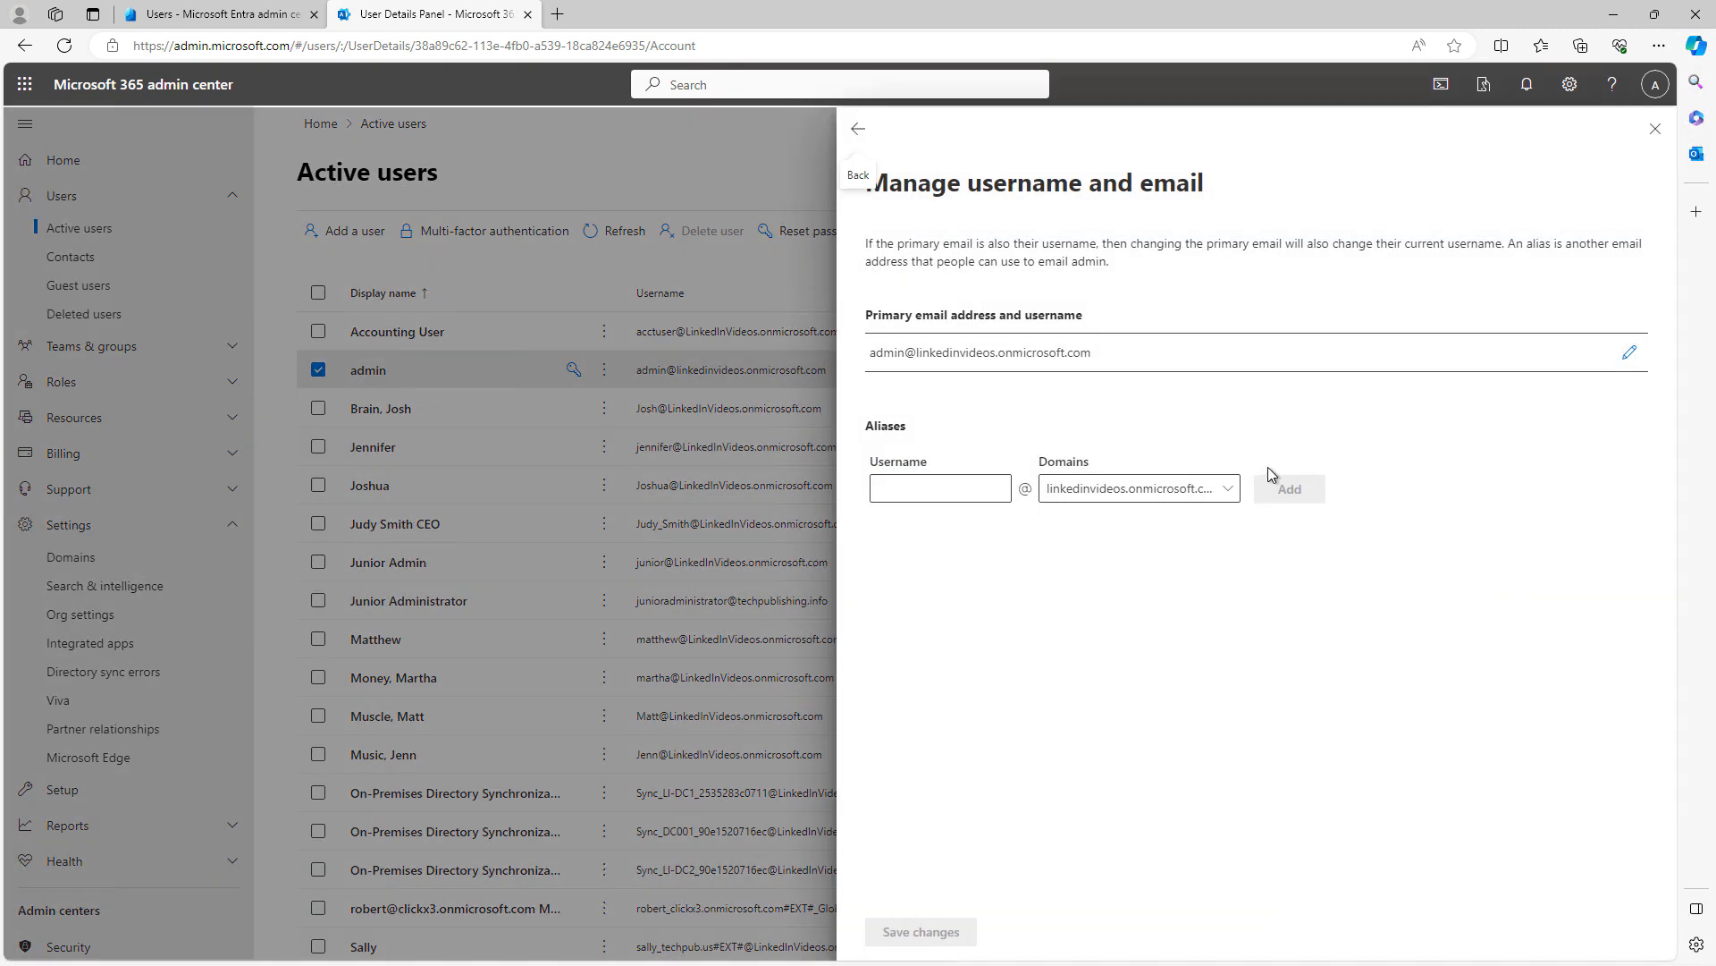
pyautogui.click(908, 489)
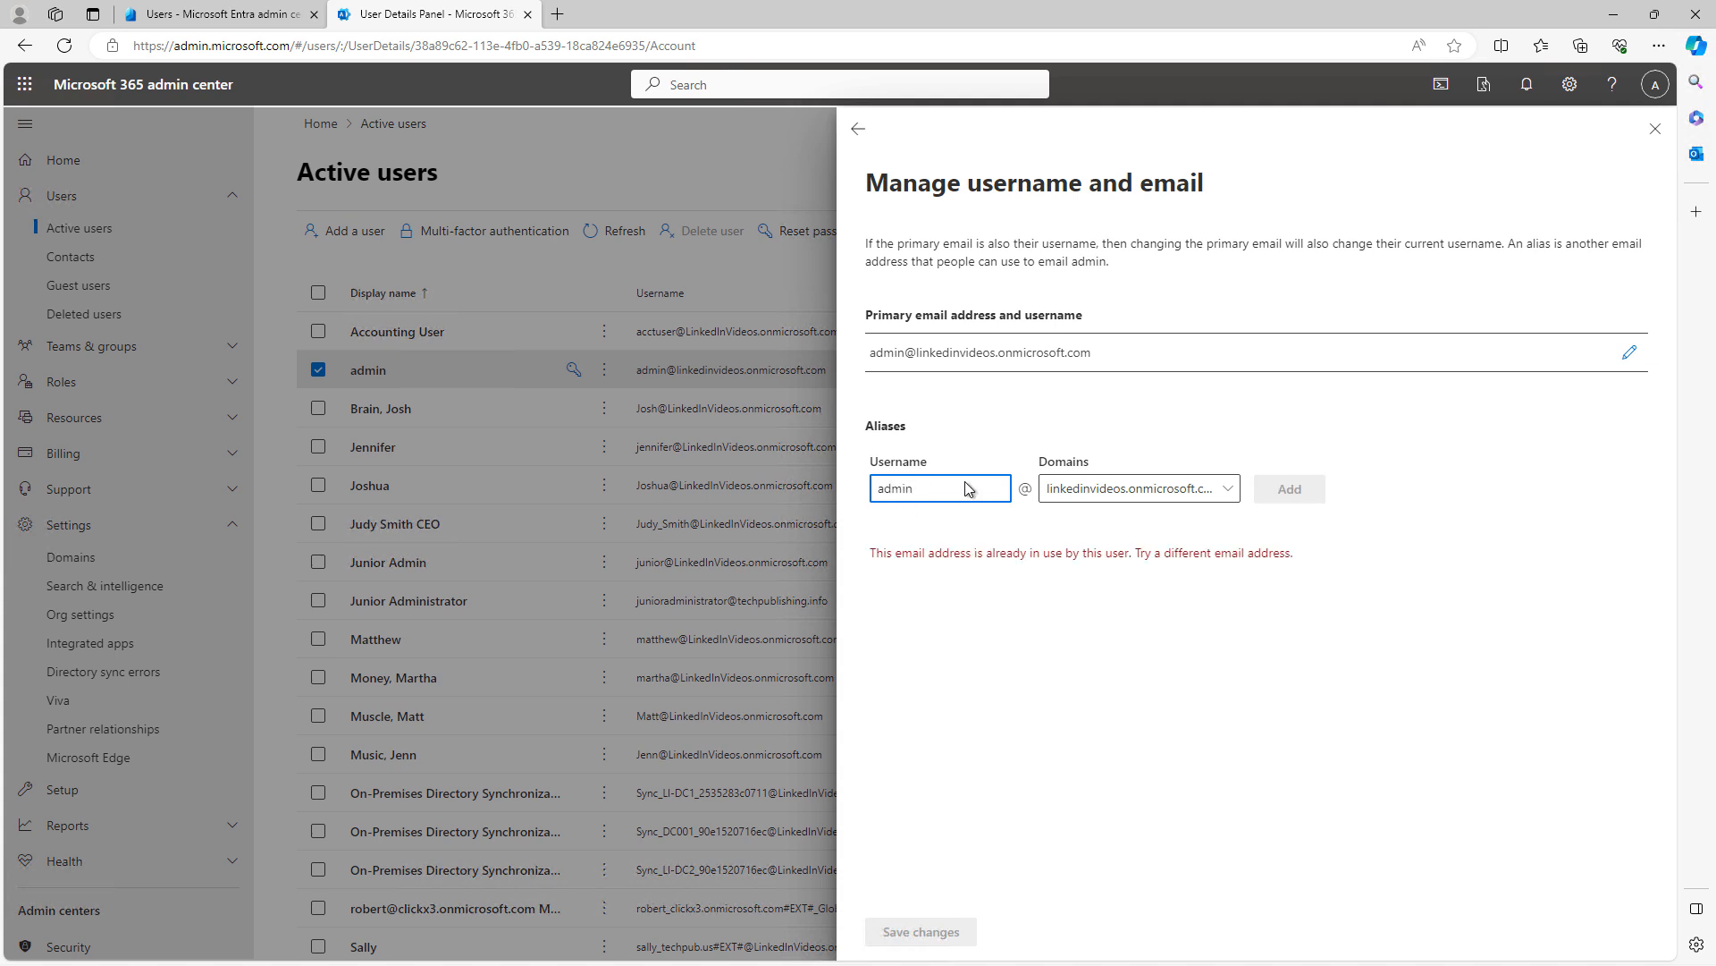
pyautogui.click(1189, 491)
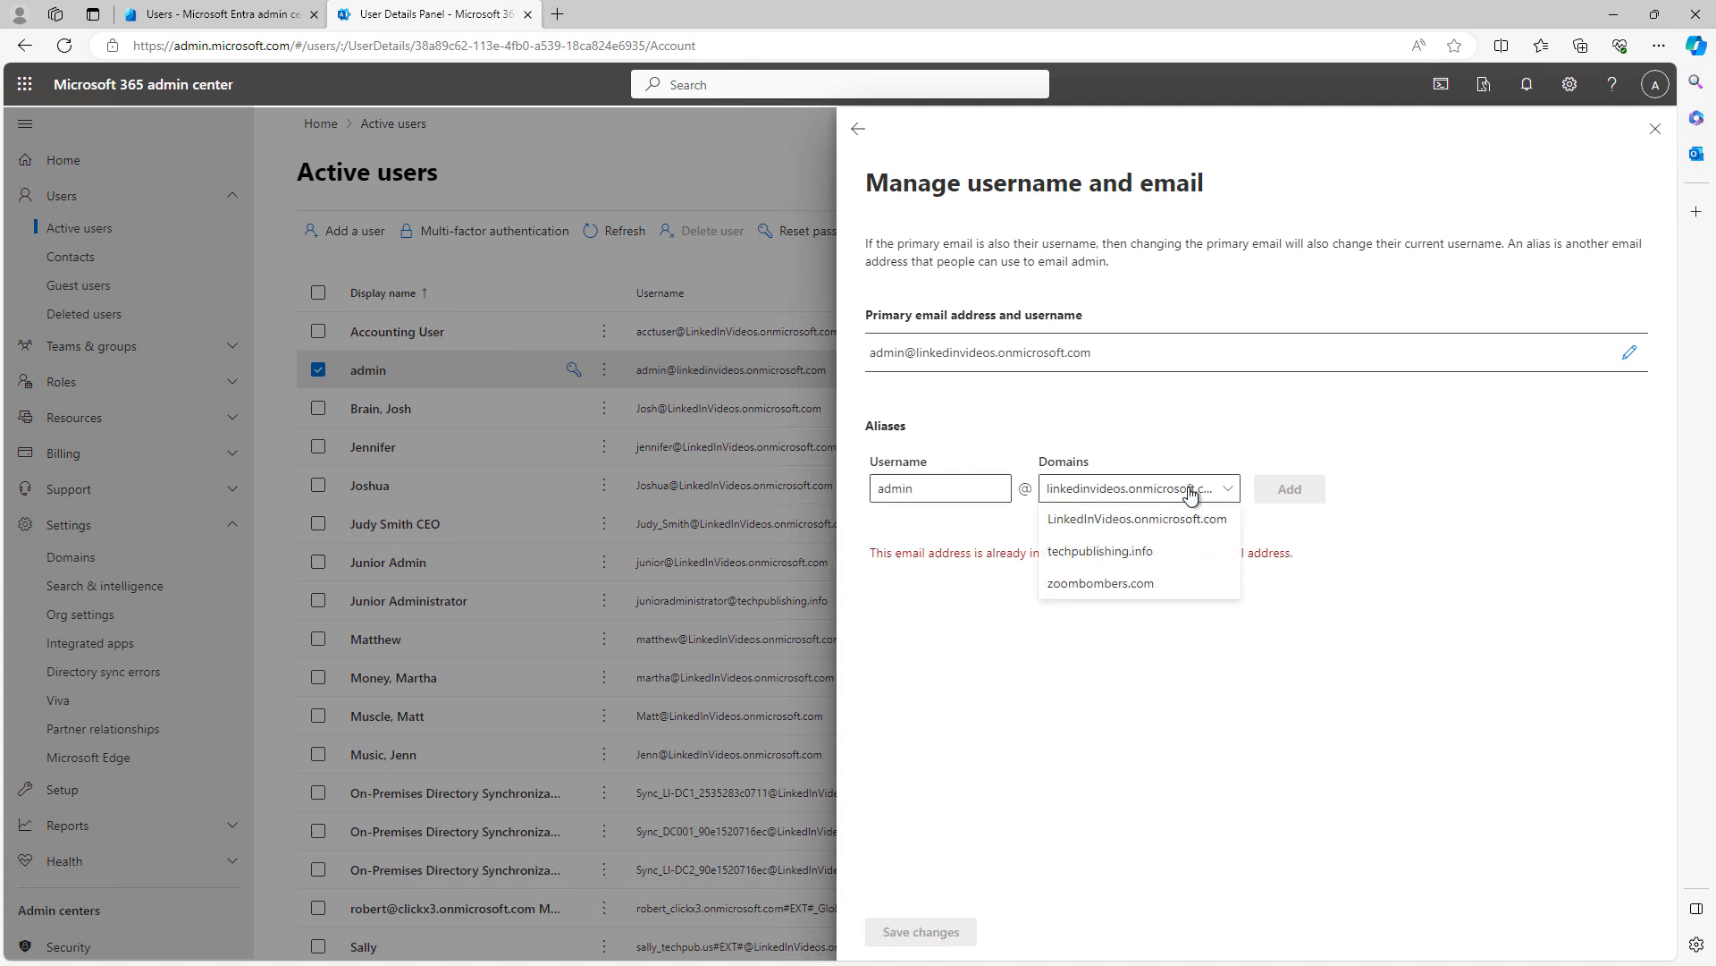
pyautogui.click(1145, 552)
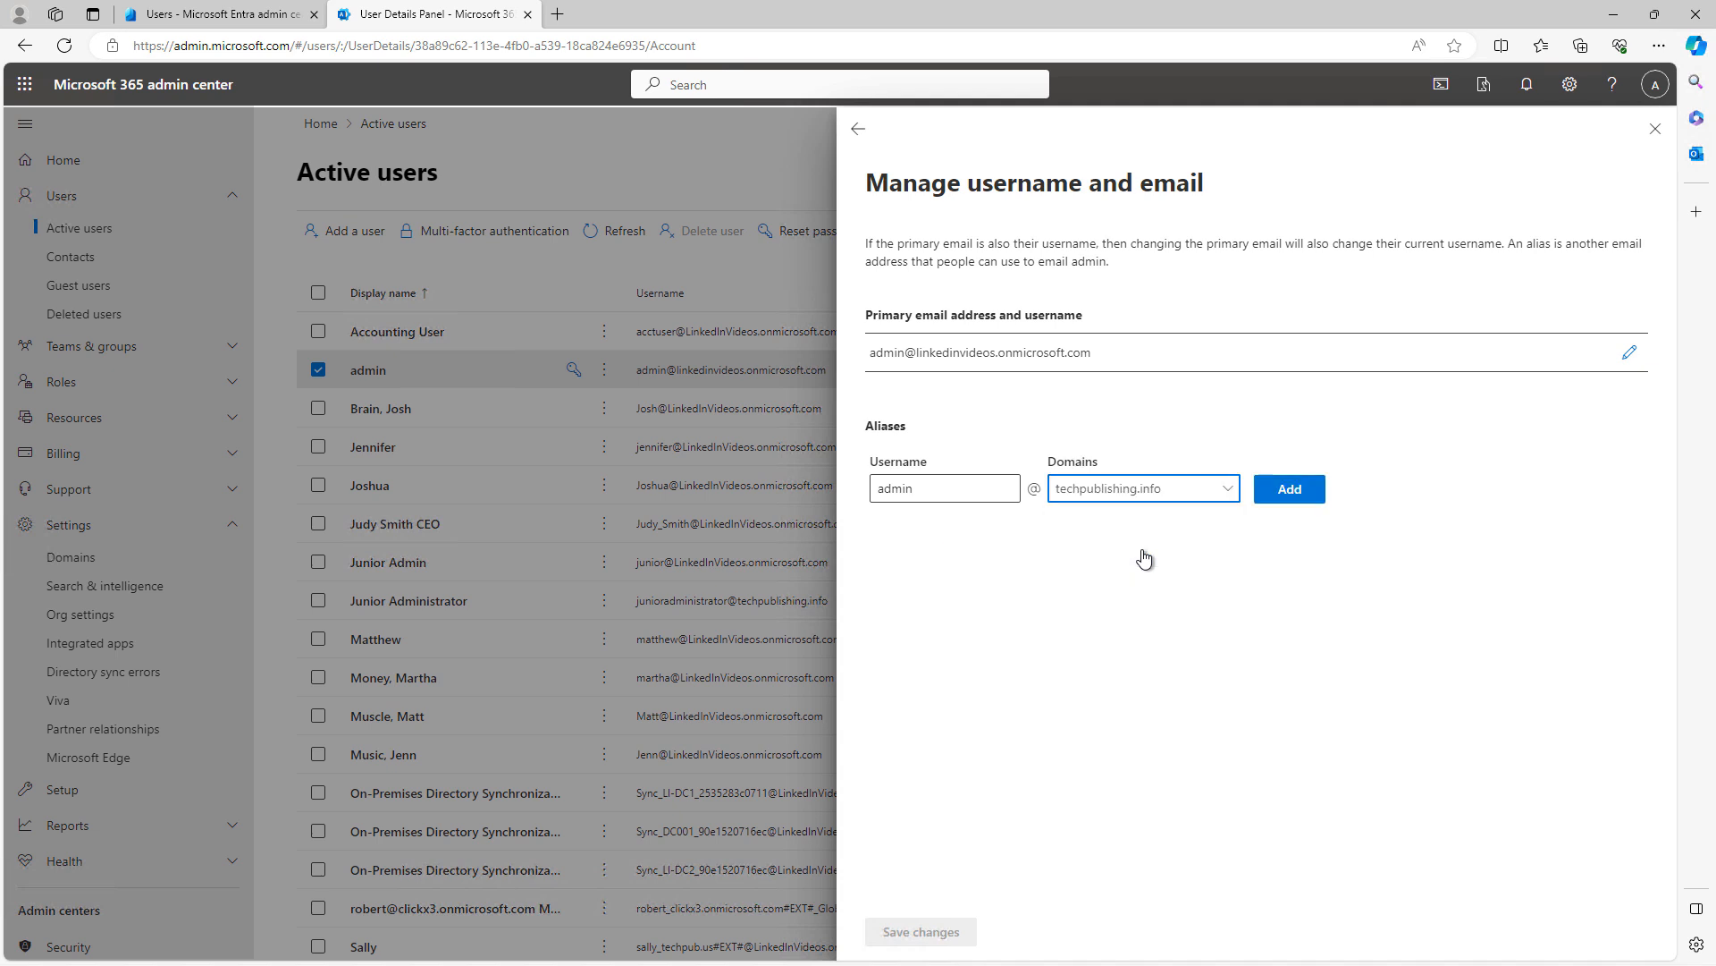
pyautogui.click(1293, 489)
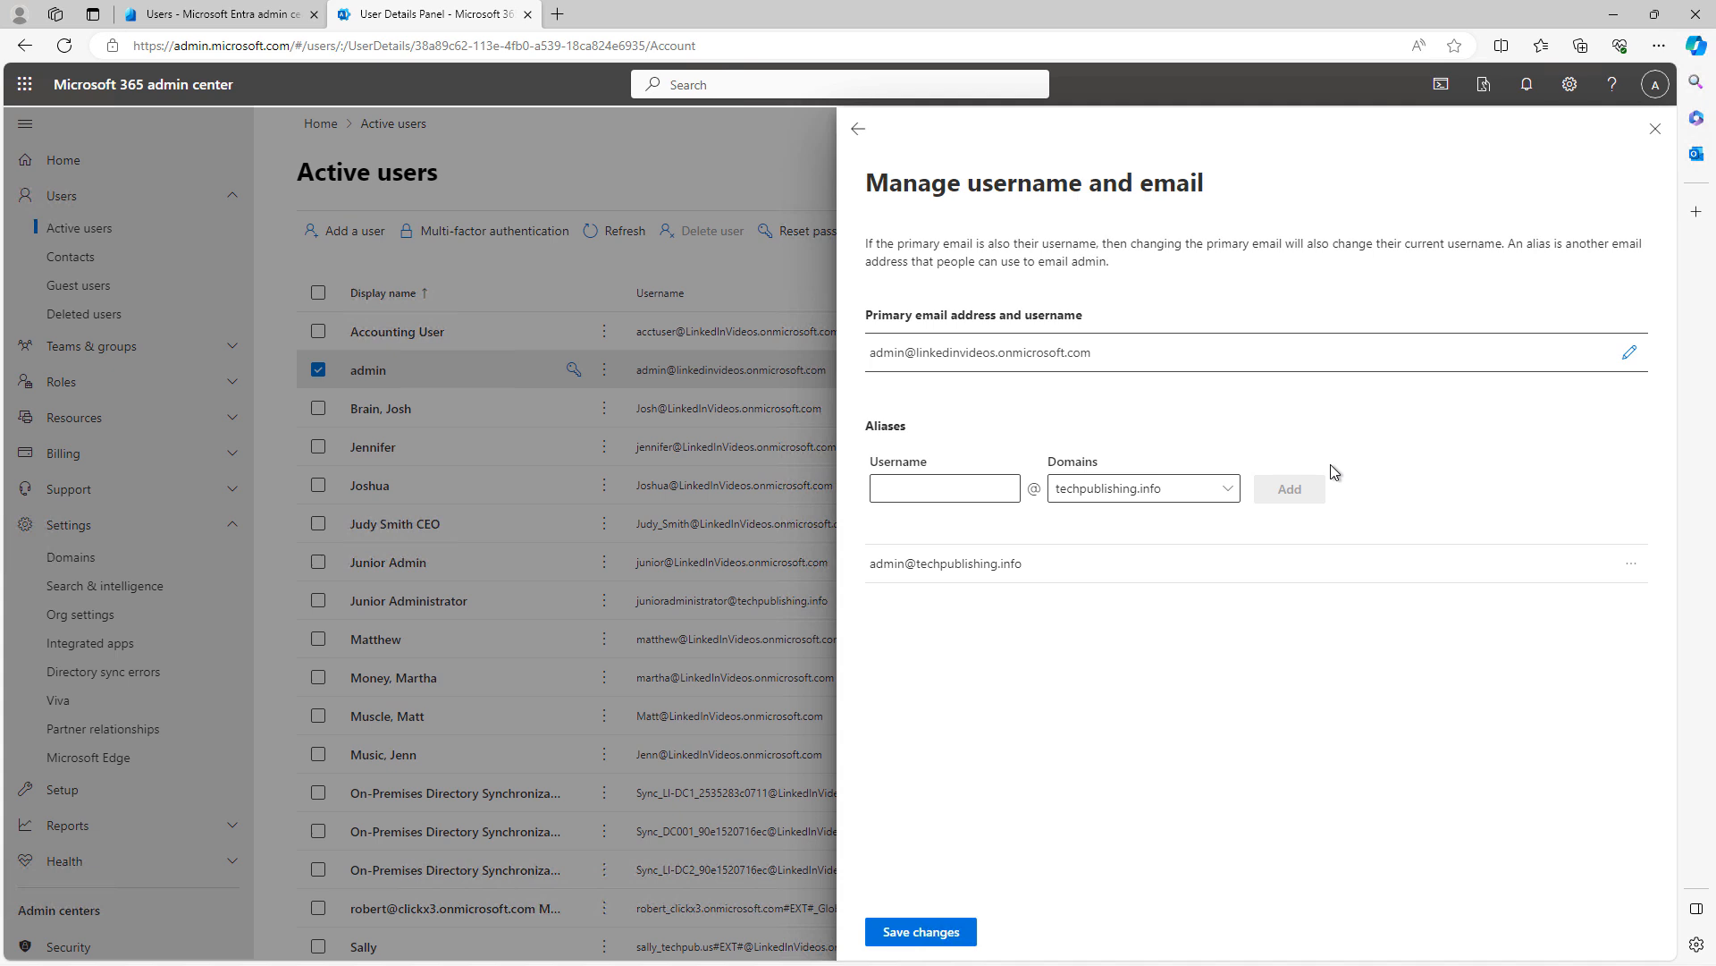
pyautogui.click(952, 486)
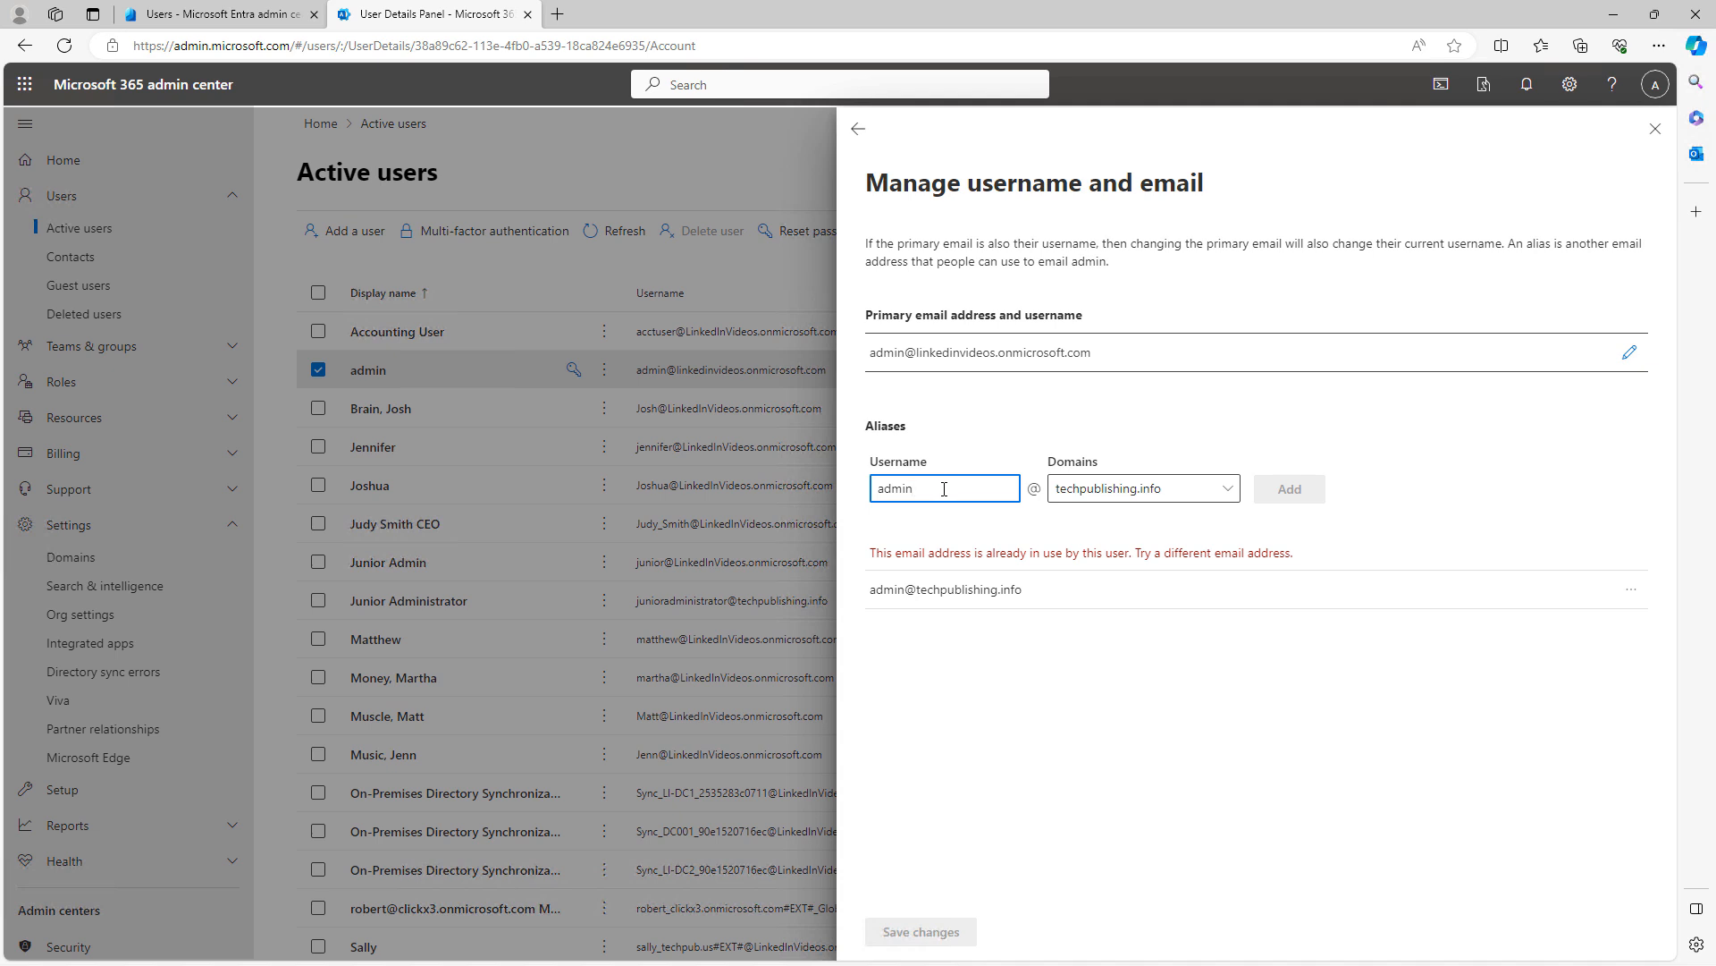
pyautogui.click(1125, 487)
pyautogui.click(1123, 581)
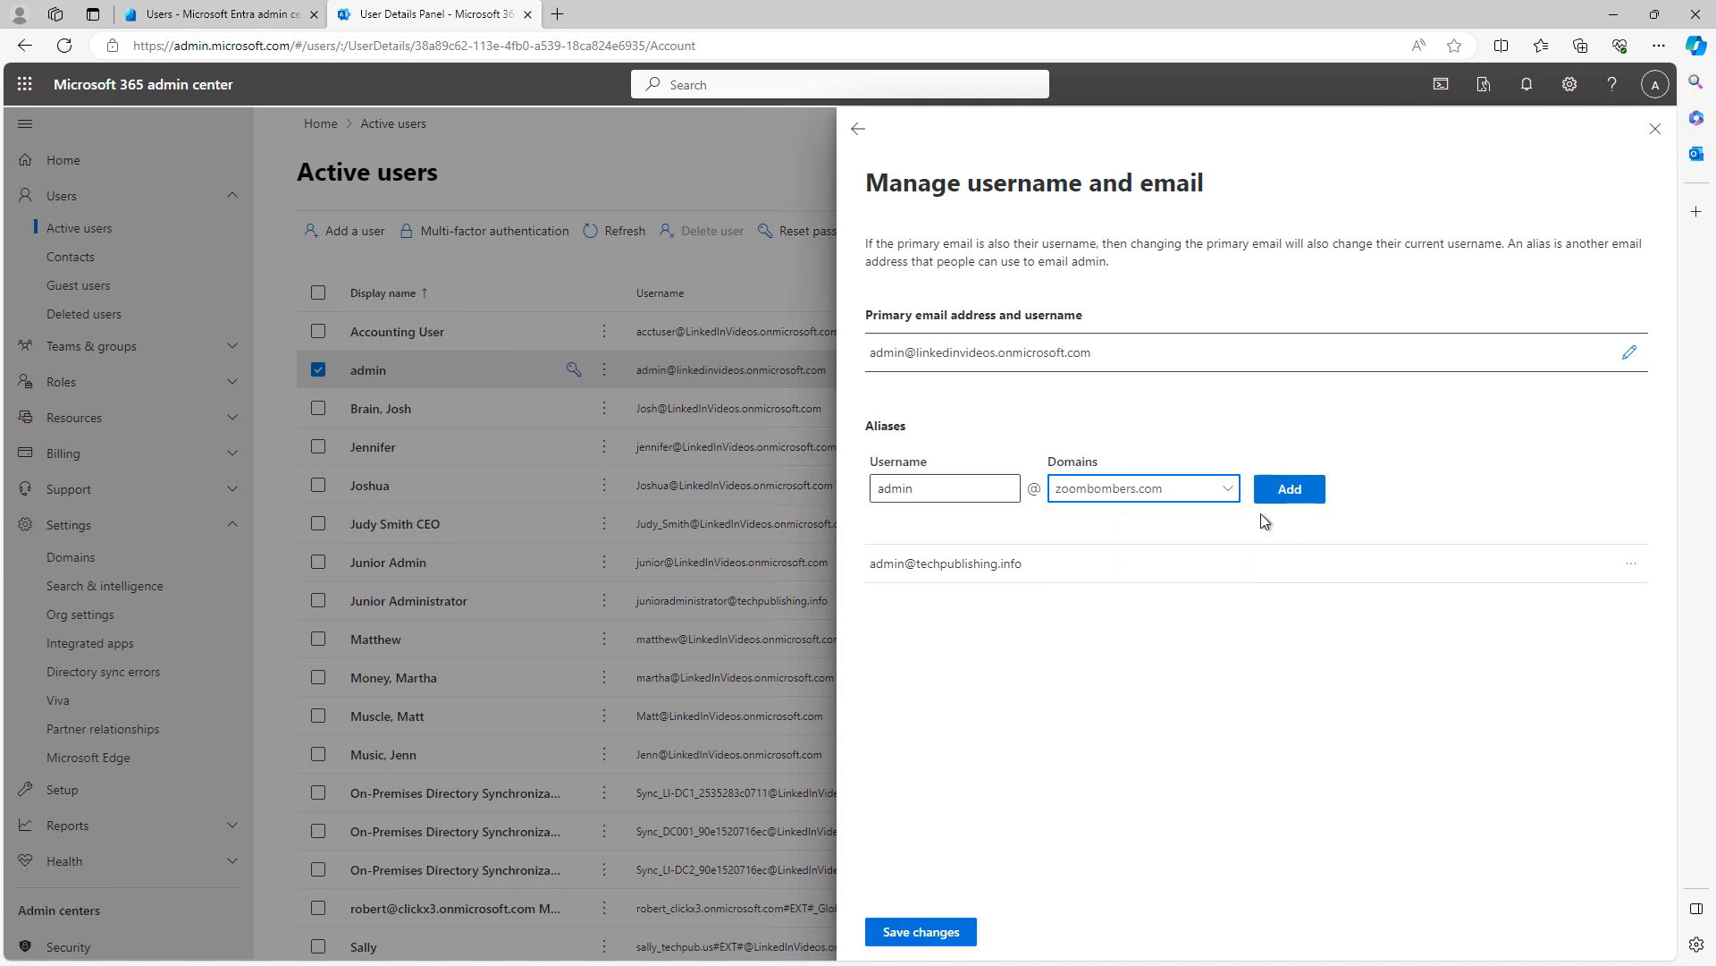
pyautogui.click(1295, 491)
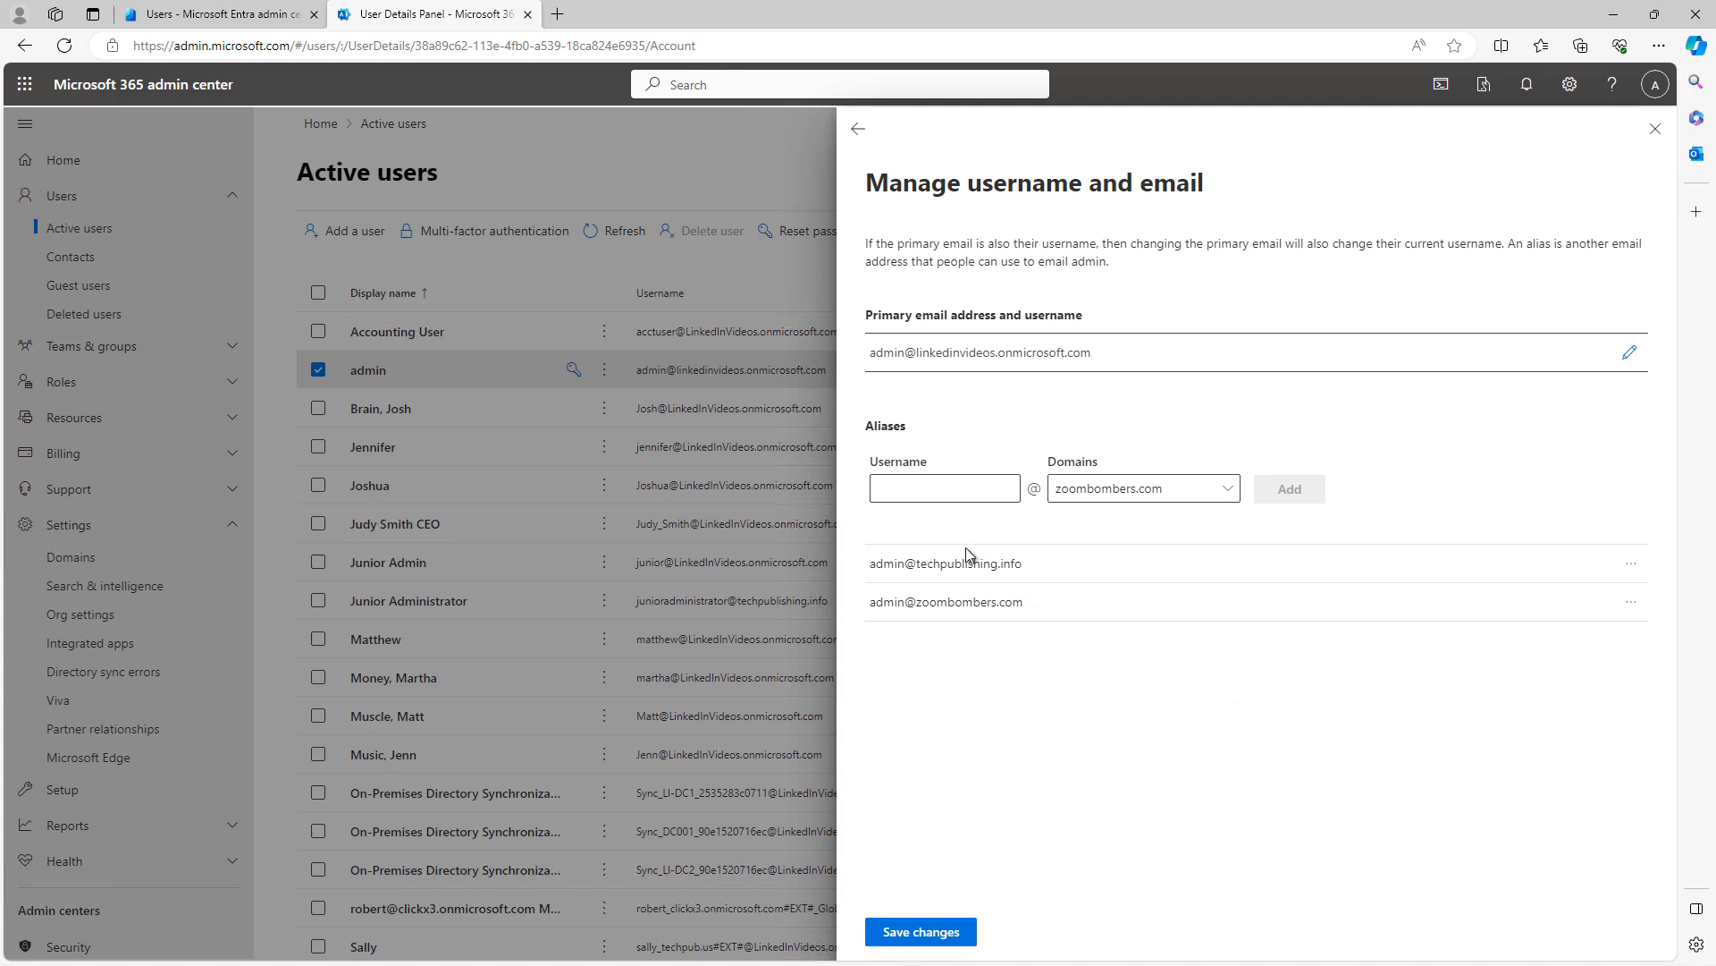
pyautogui.click(929, 487)
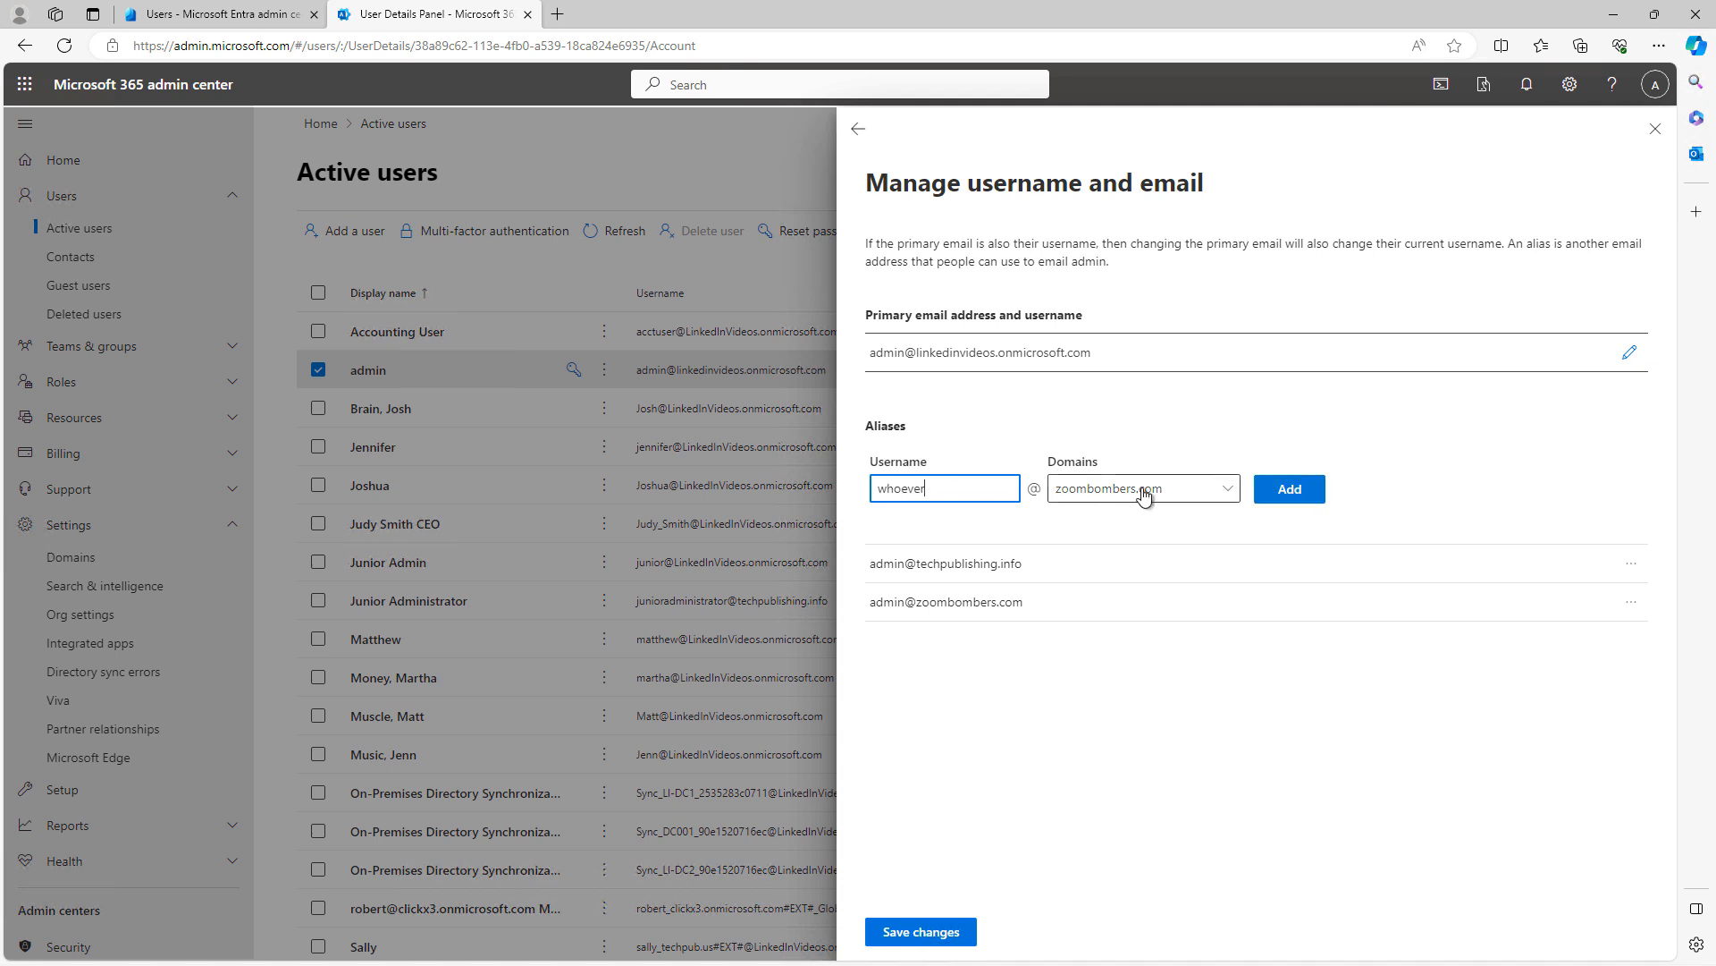
pyautogui.click(1228, 491)
pyautogui.click(1231, 491)
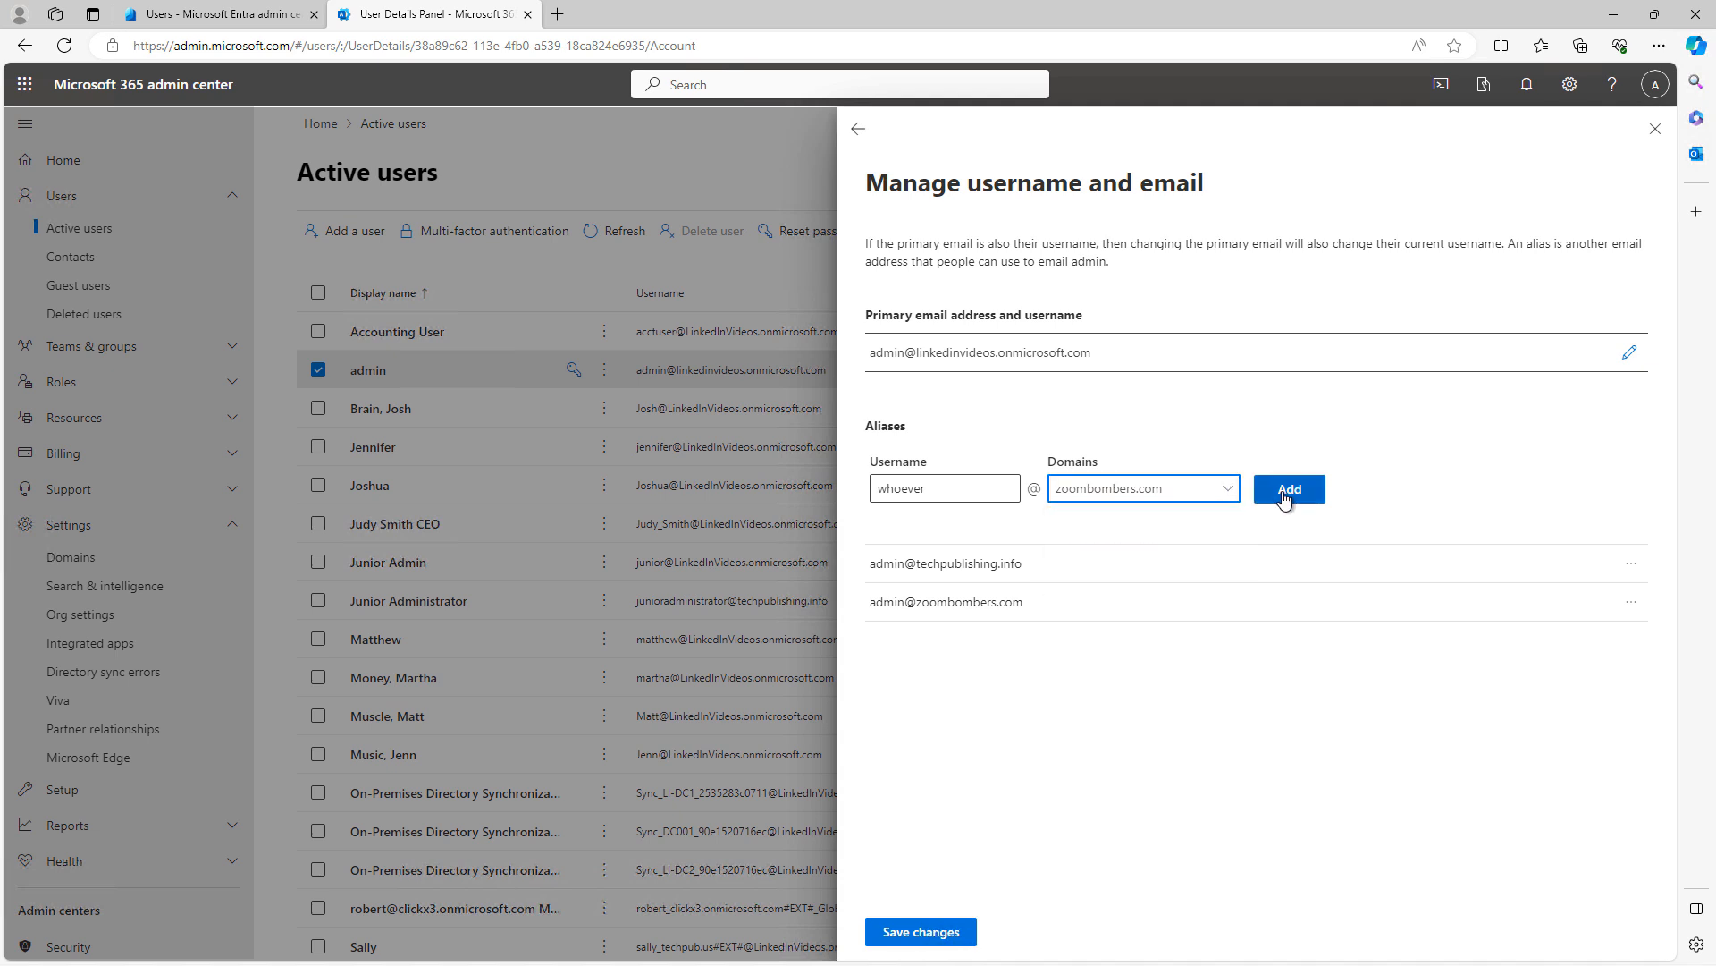
pyautogui.click(1289, 491)
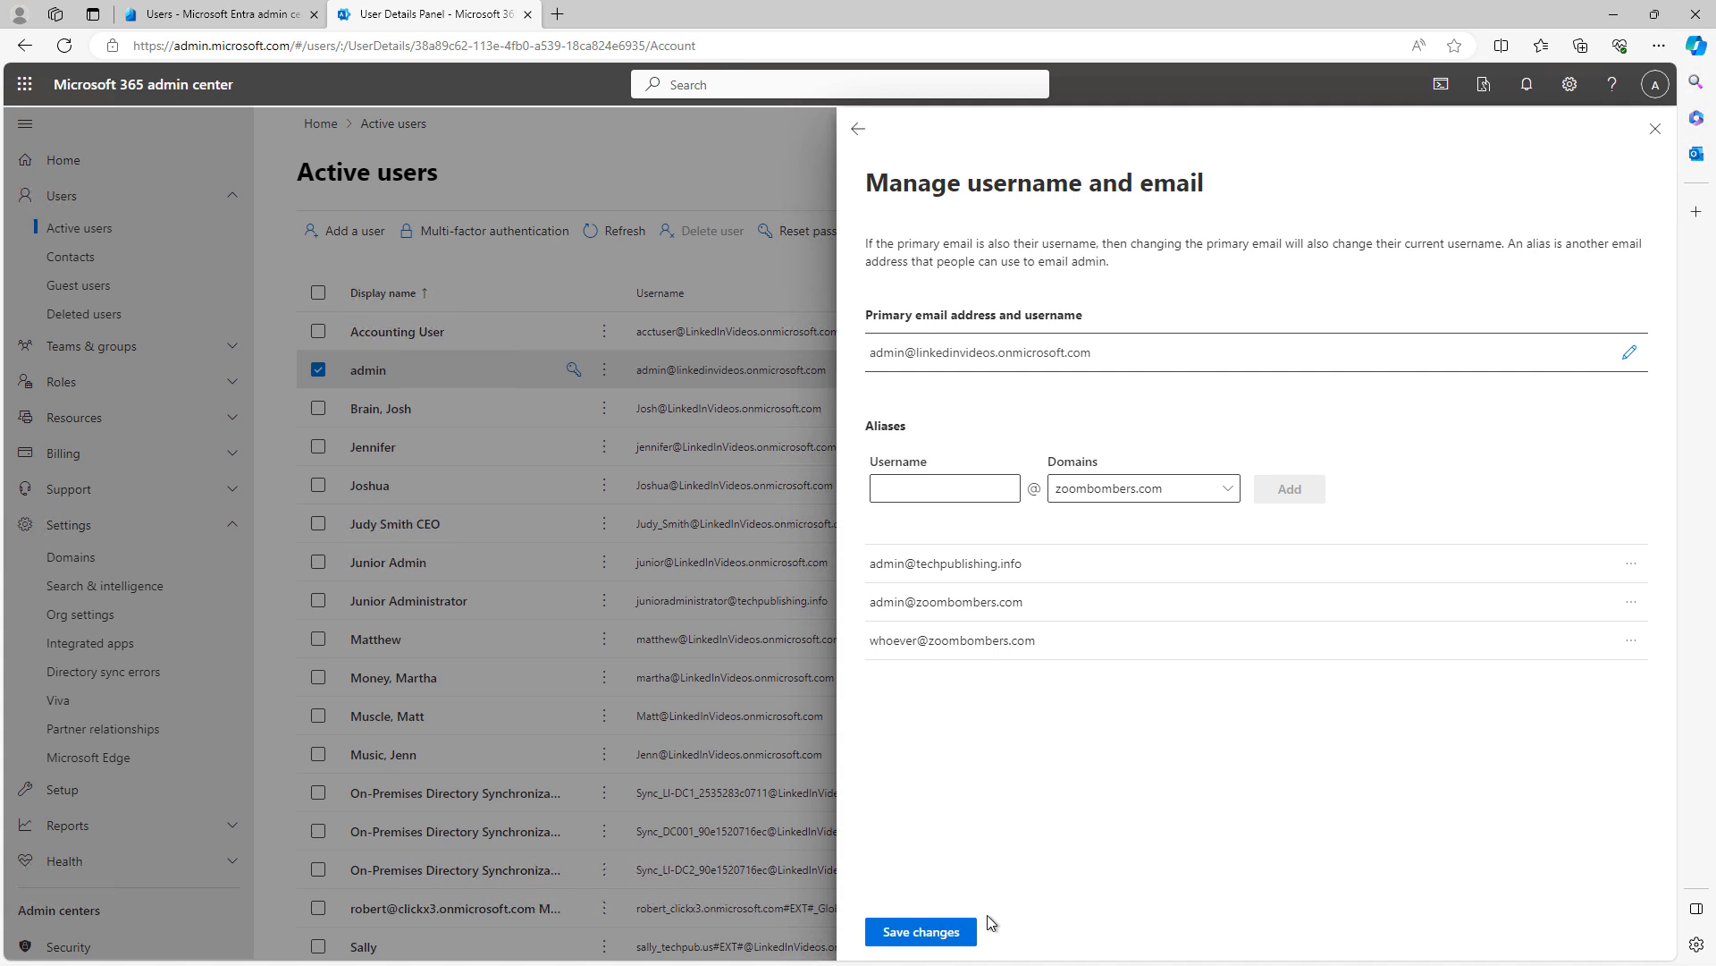
# Save the 'admin' and 'whoever' aliases, then reopen Manage username and email
pyautogui.click(921, 932)
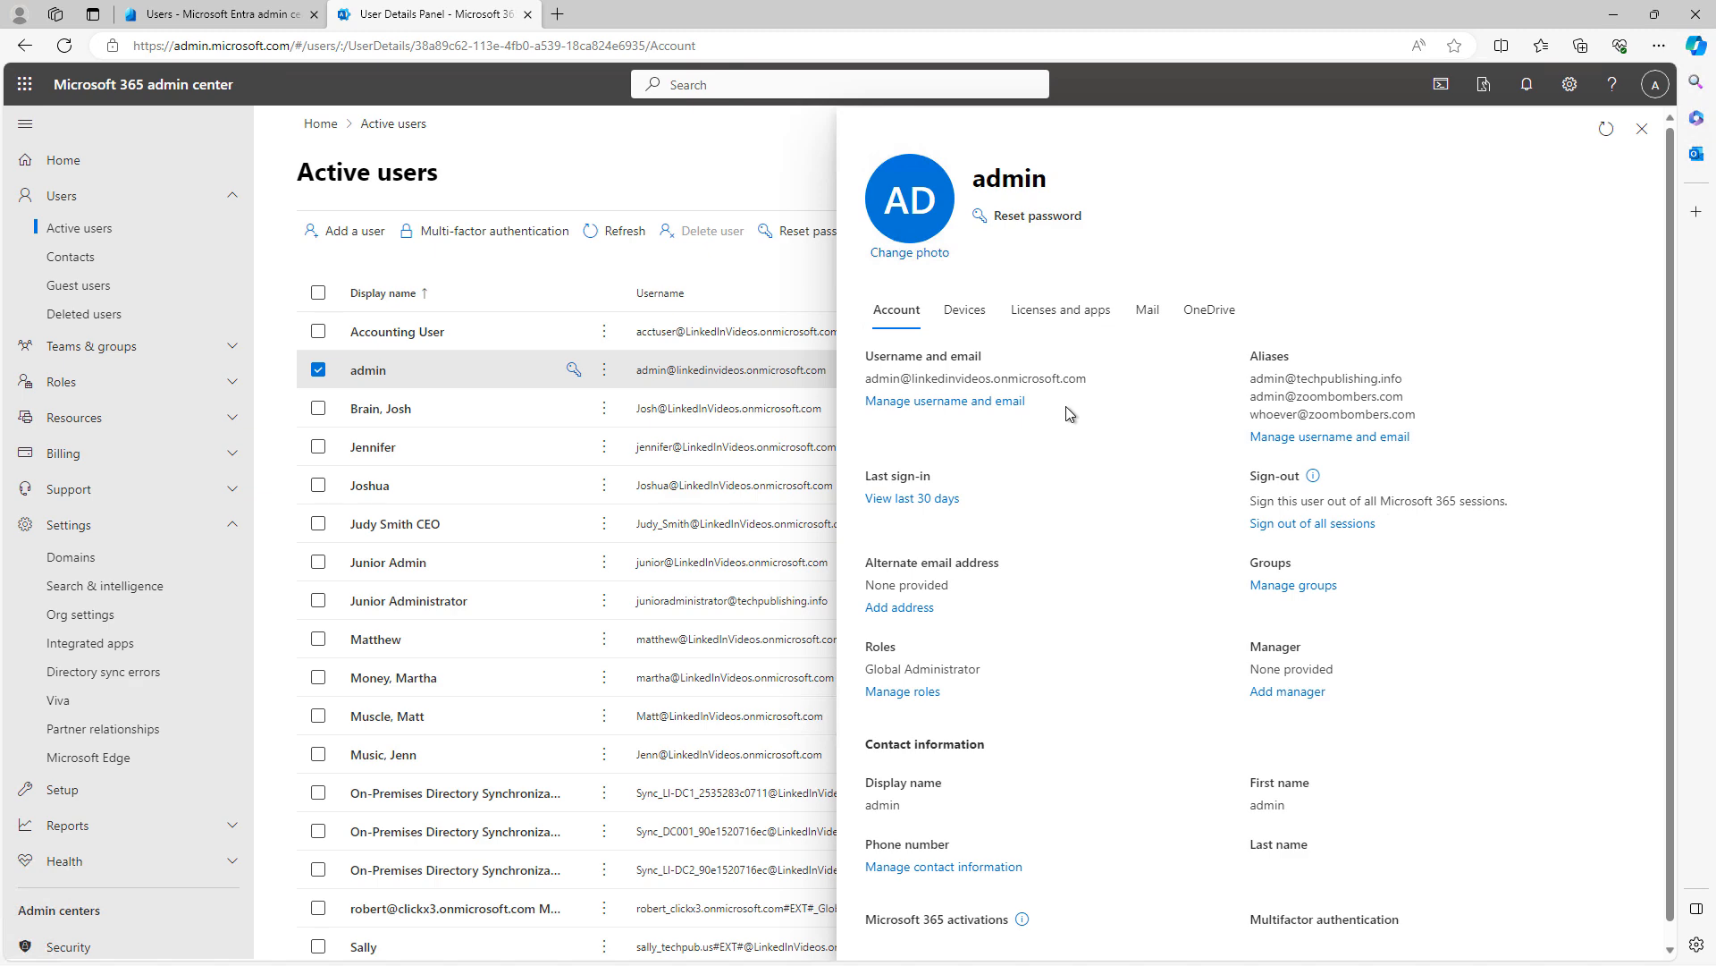
pyautogui.moveTo(1093, 383); pyautogui.dragTo(822, 391)
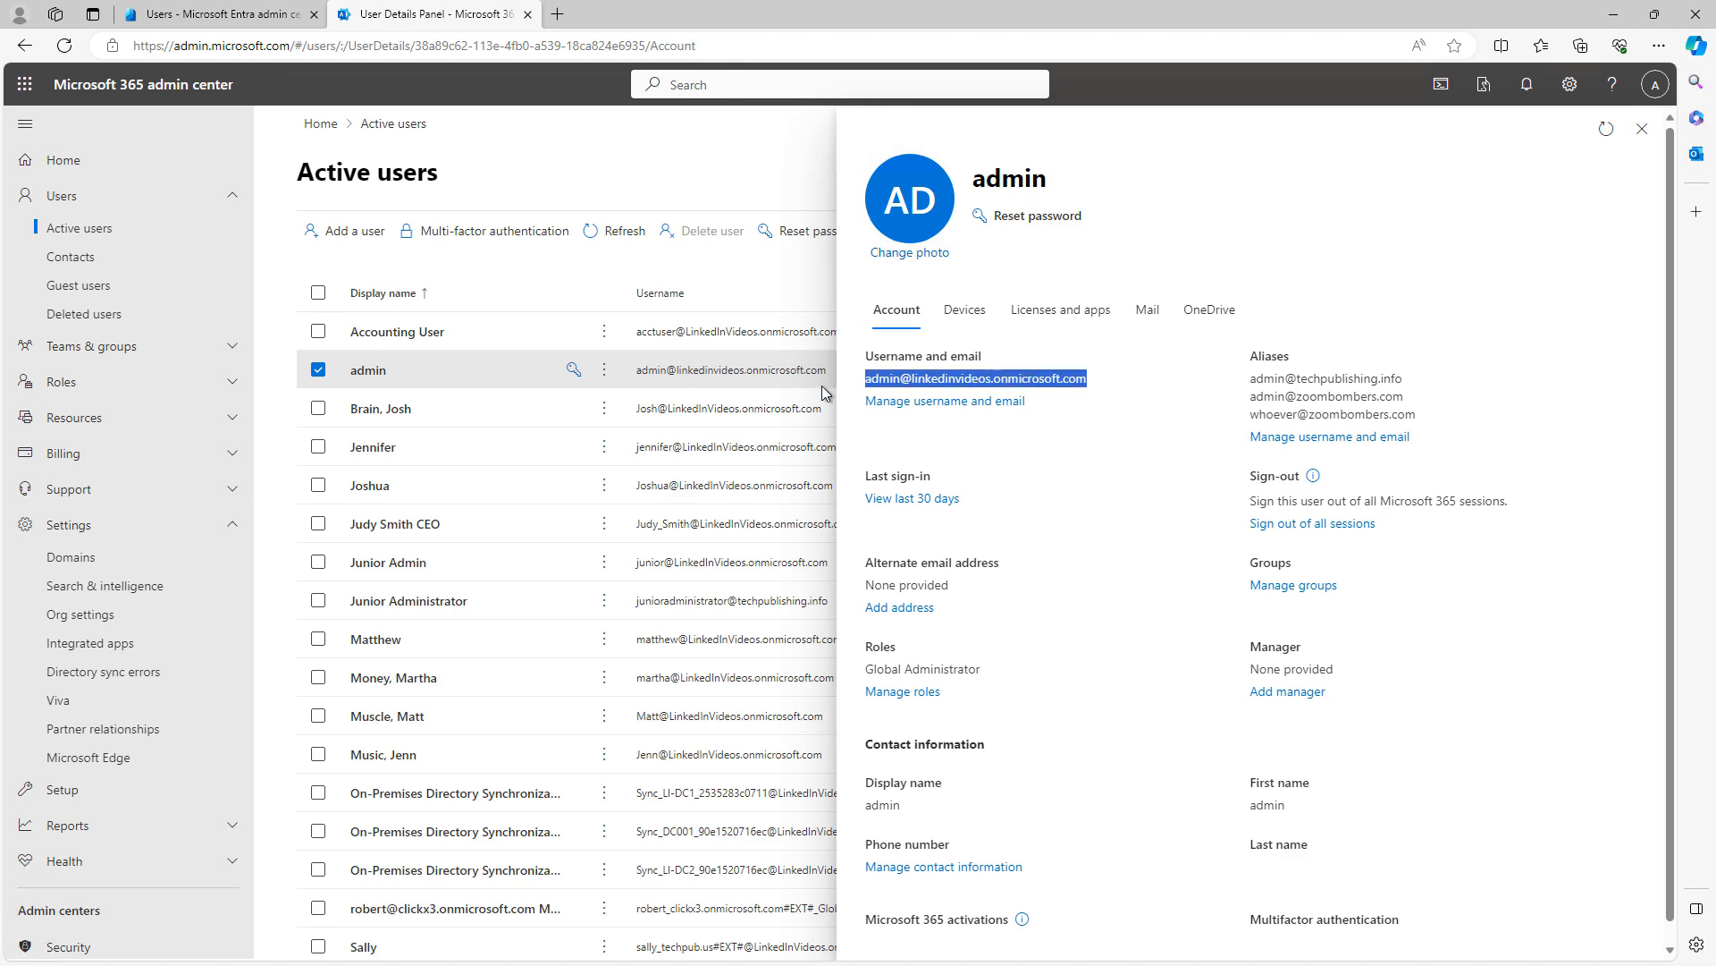
pyautogui.click(985, 404)
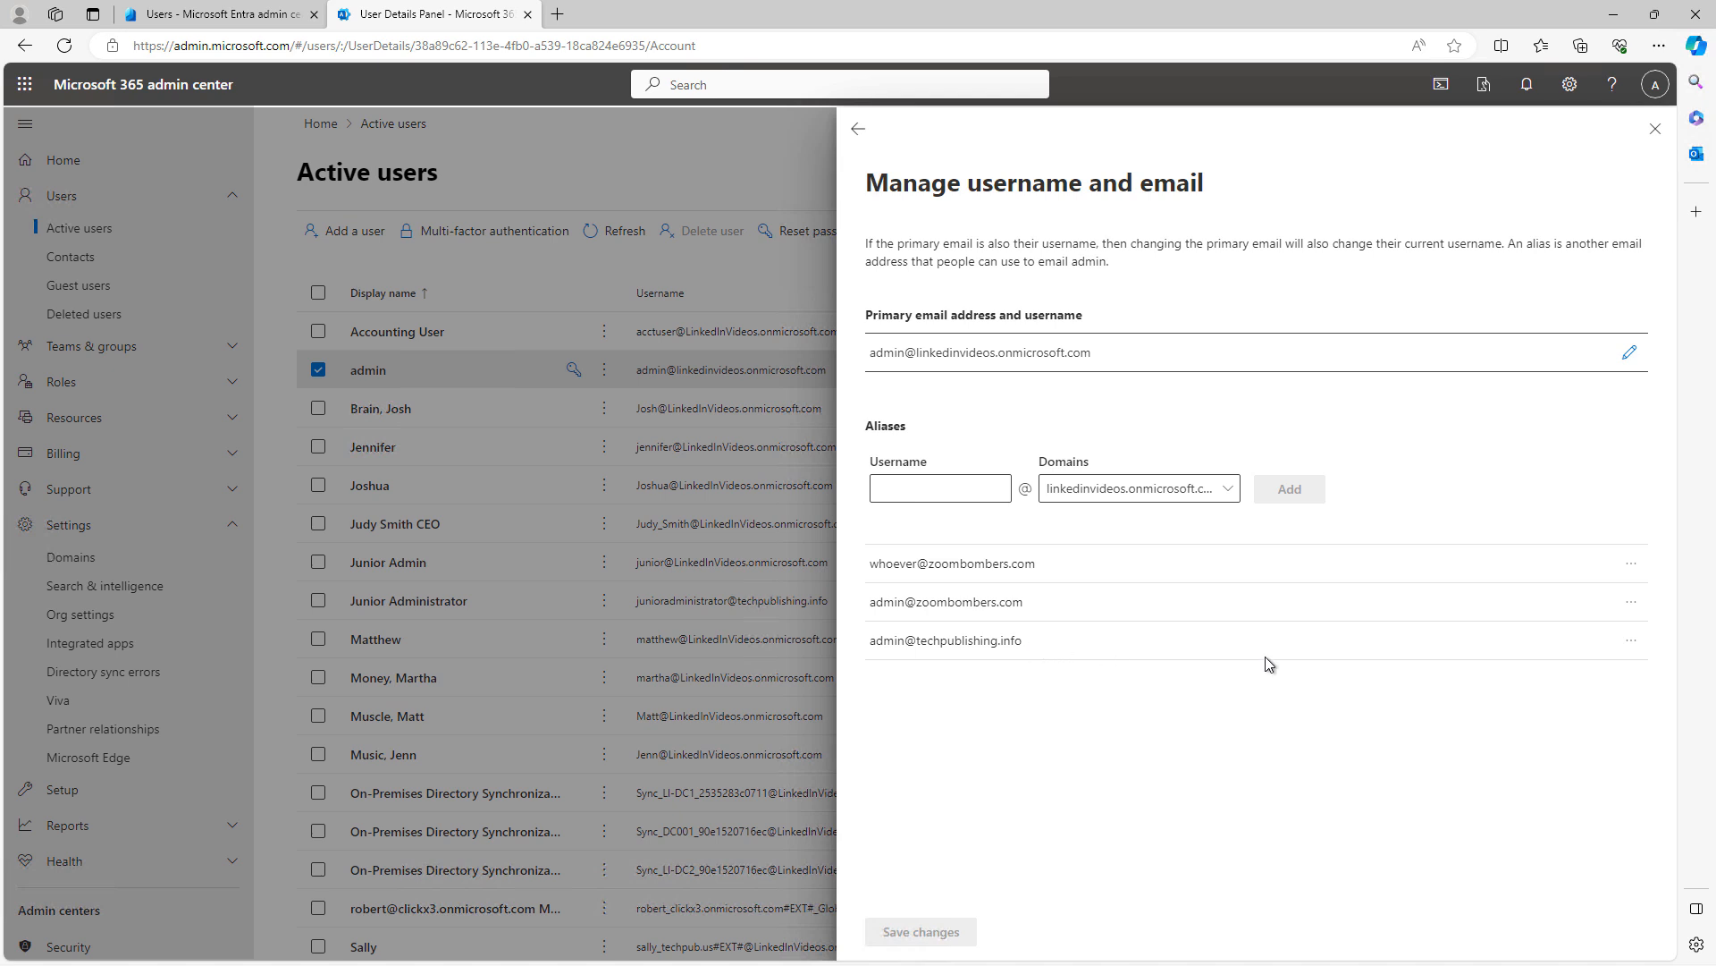
# Change the admin's primary email domain to techpublishing.info and confirm with Done
pyautogui.click(1627, 355)
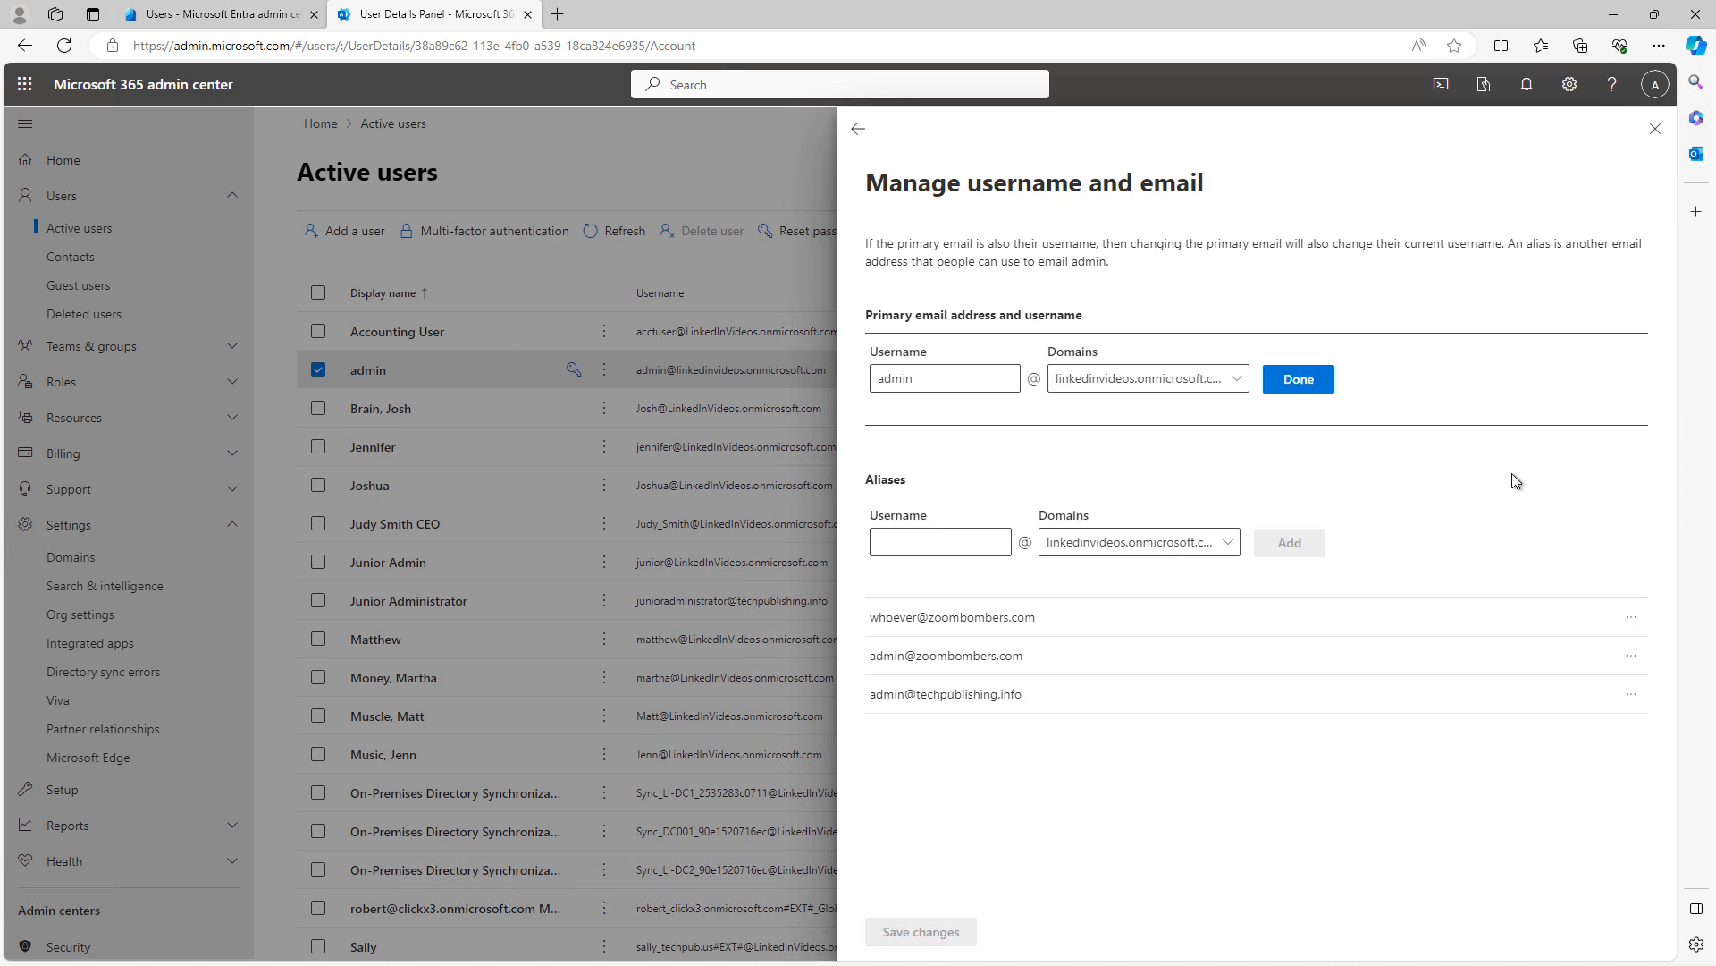
pyautogui.click(1220, 386)
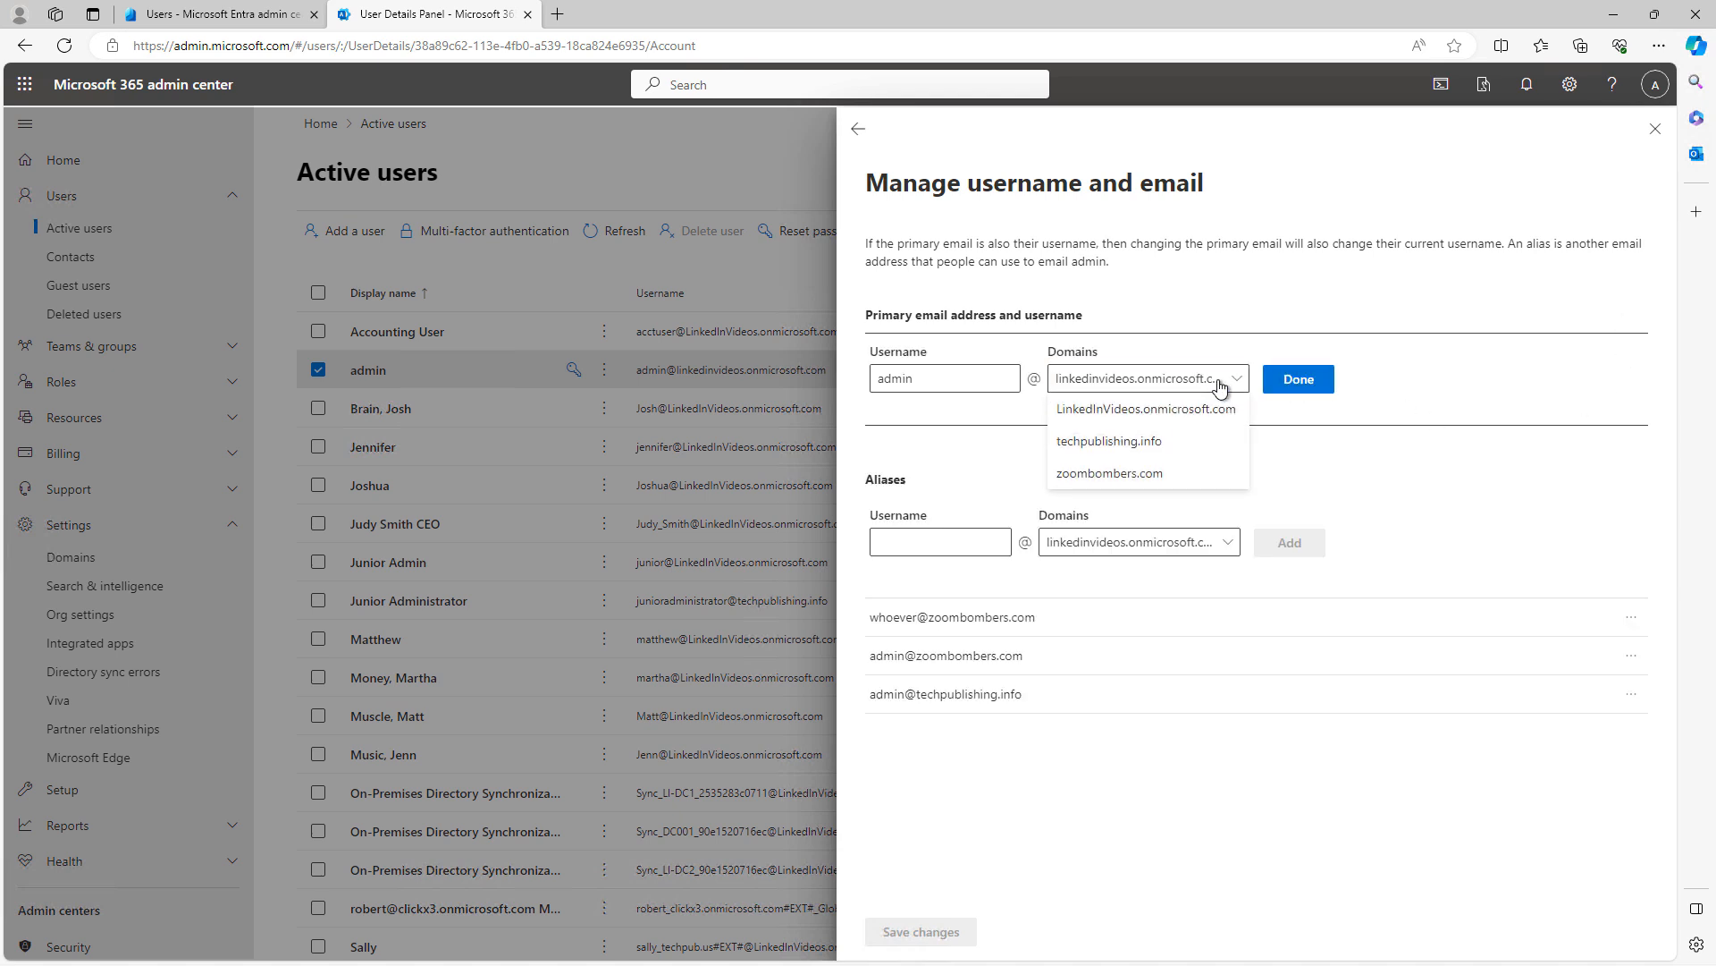
pyautogui.click(1149, 442)
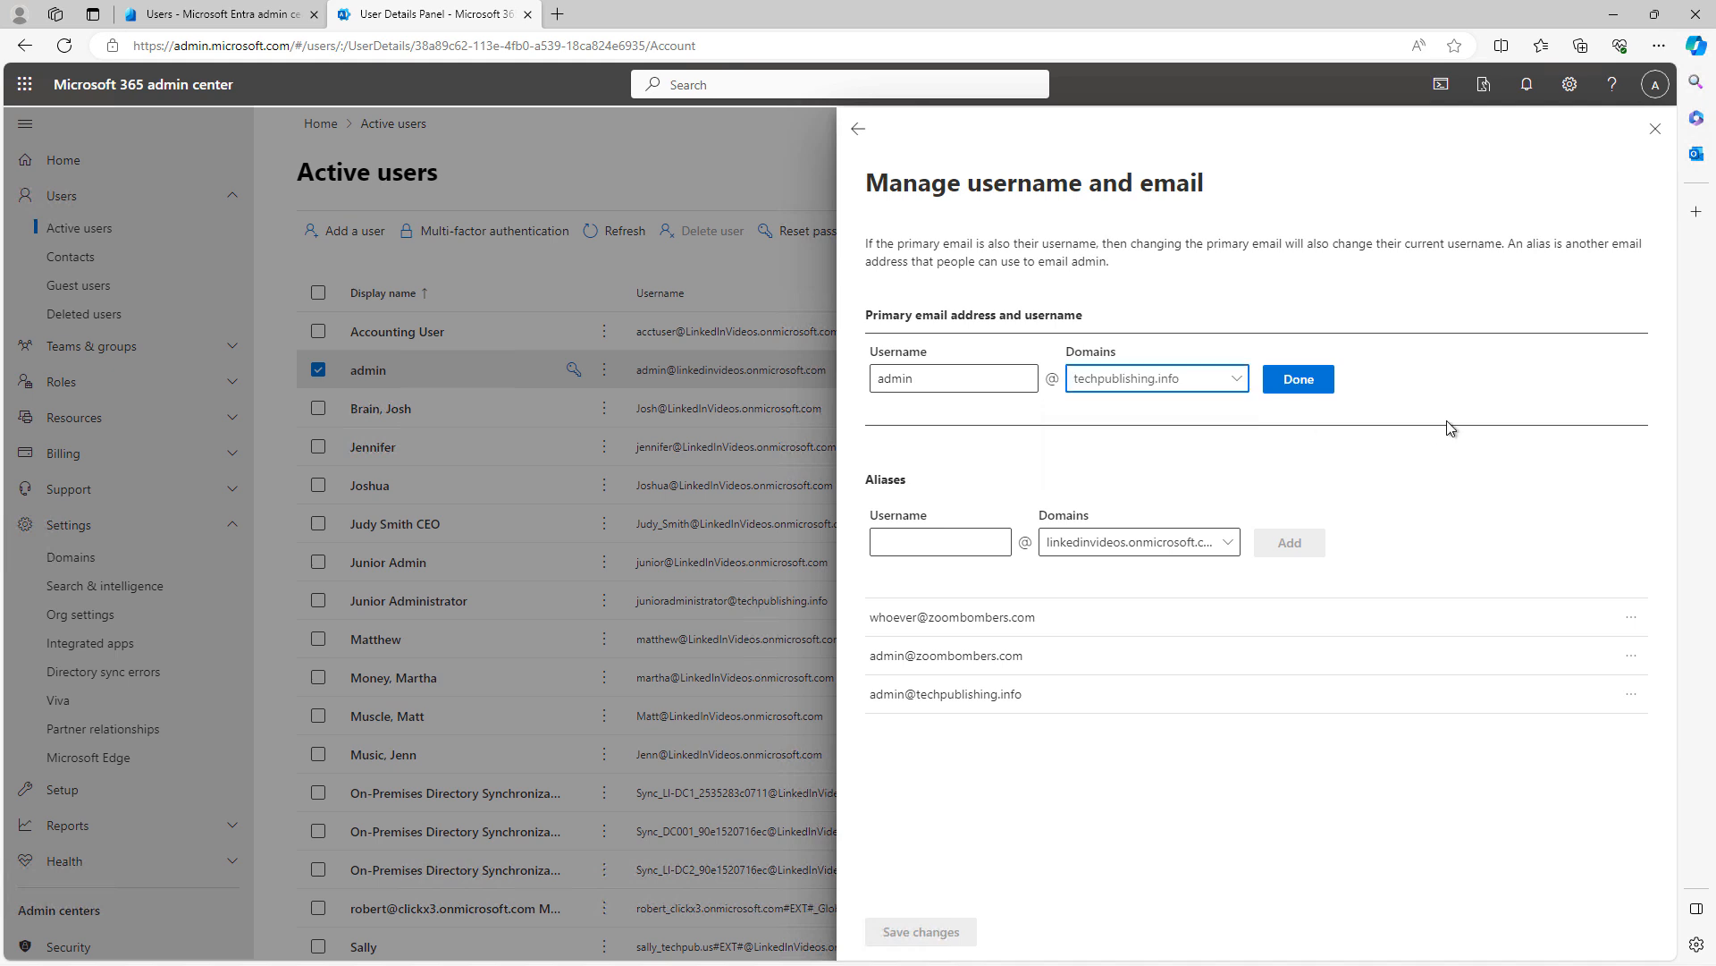
pyautogui.click(1304, 381)
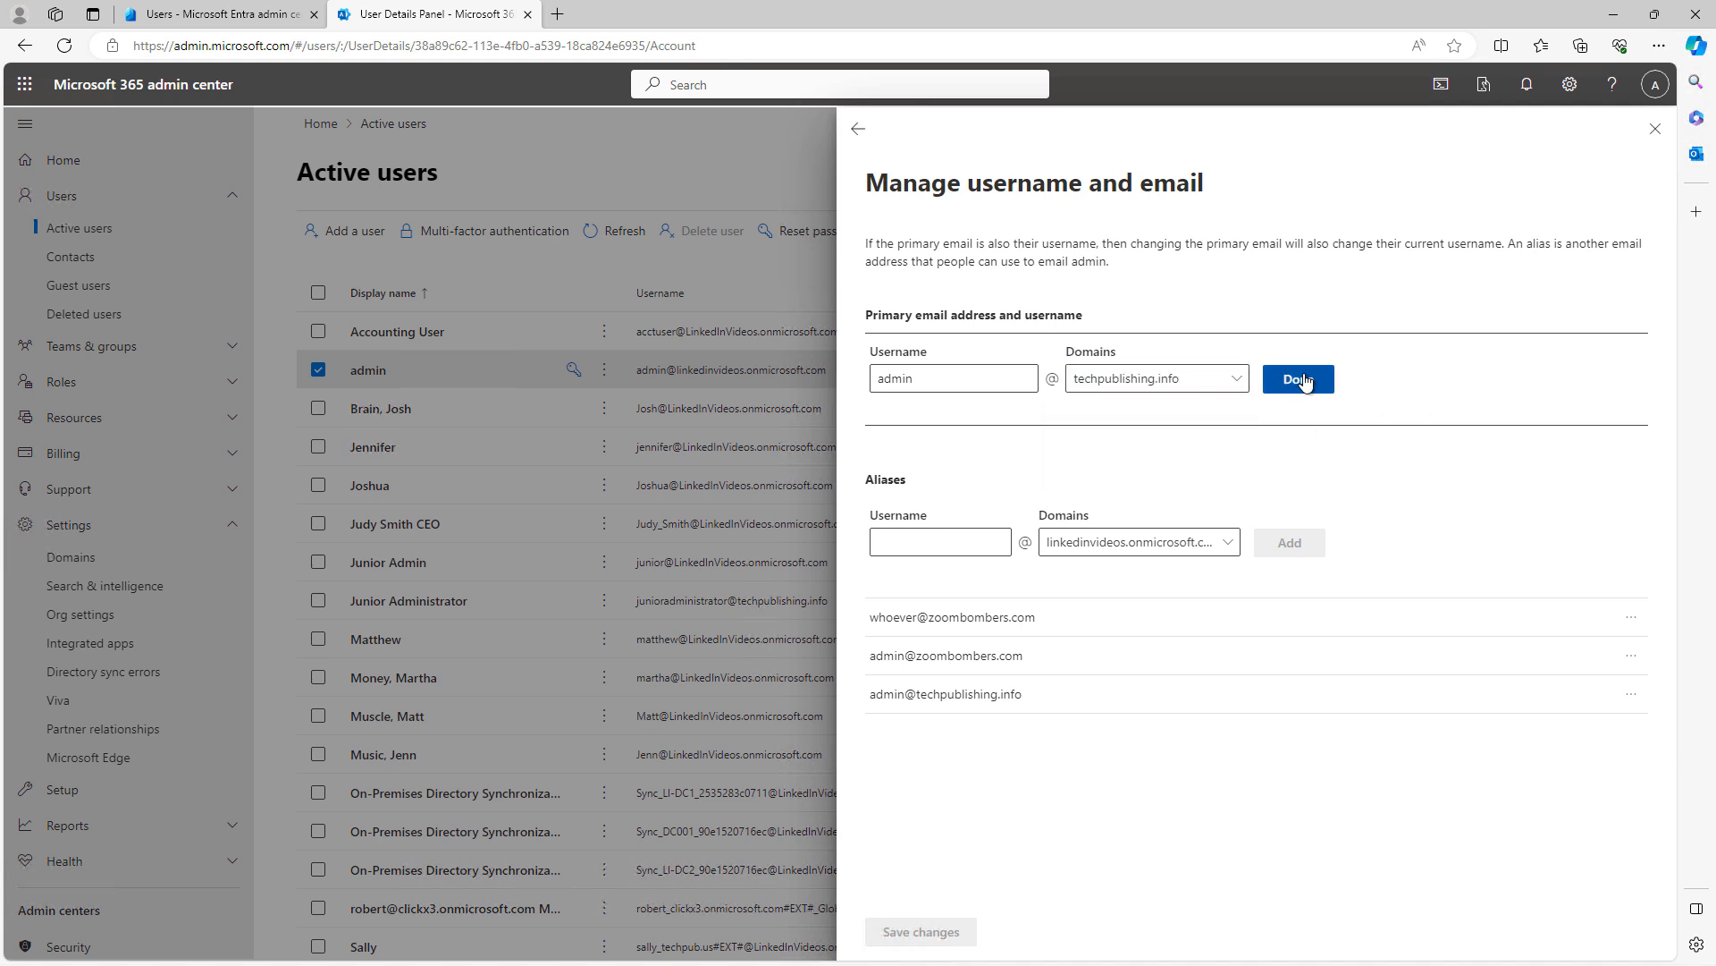
pyautogui.click(1305, 382)
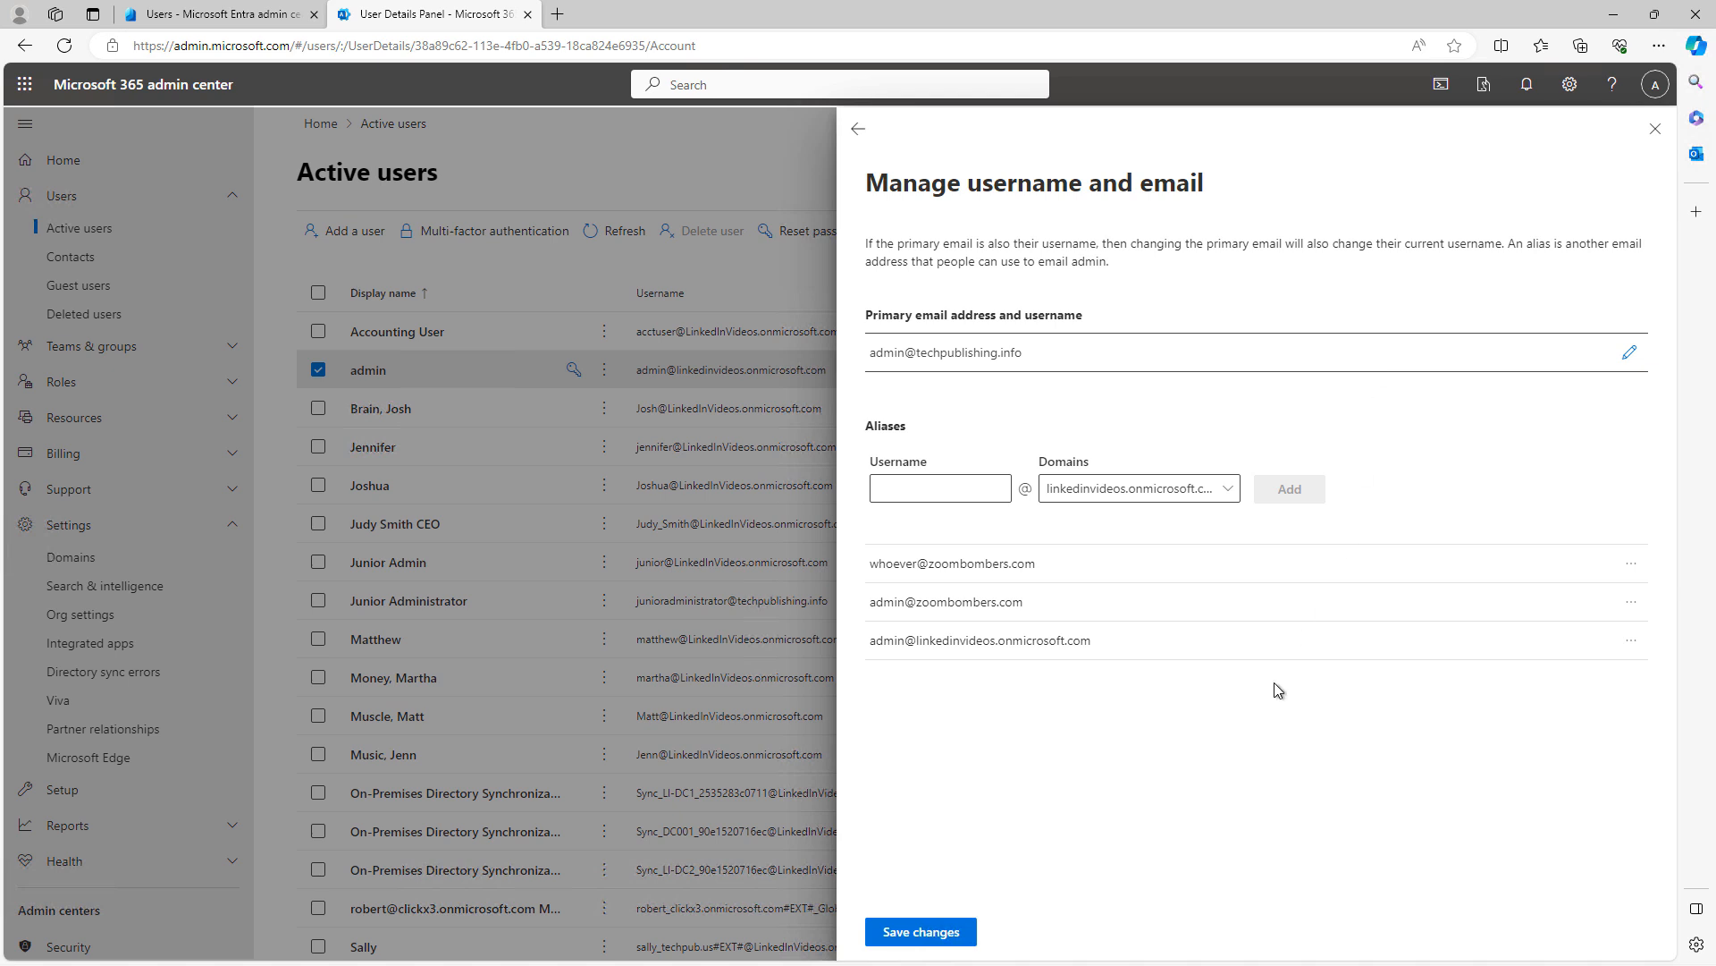